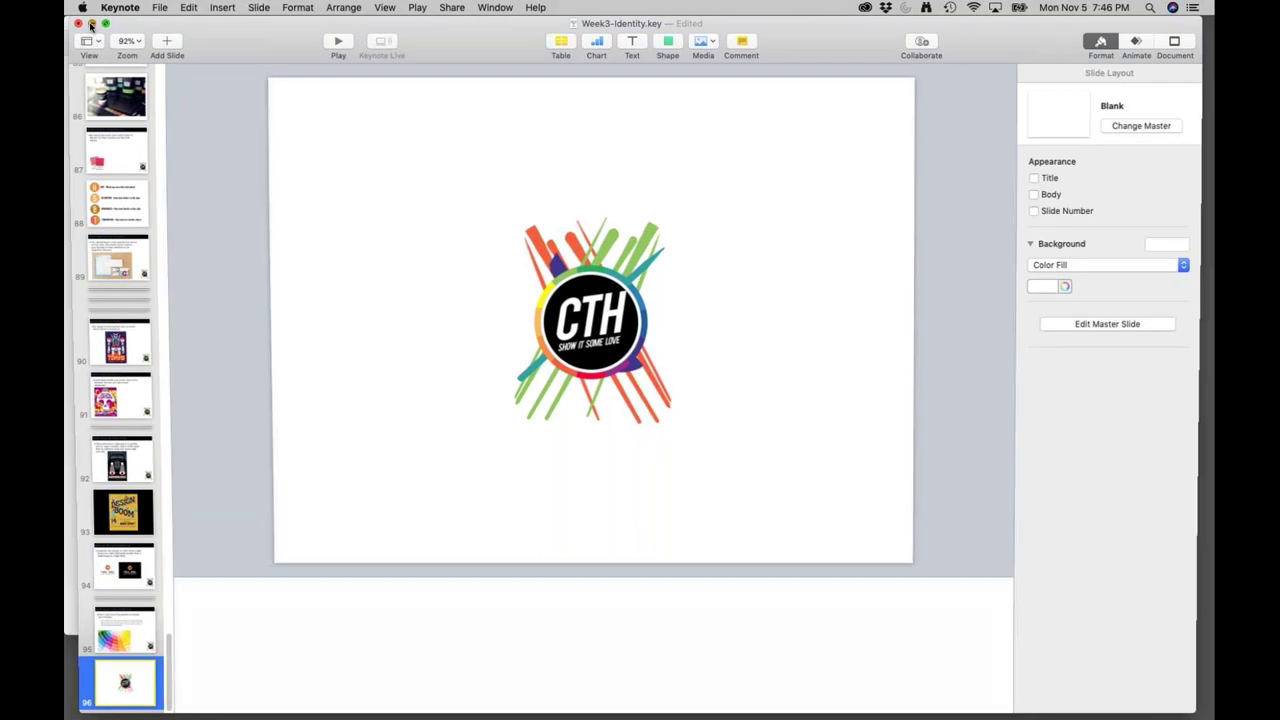
# Step: Switch to Illustrator, create a new 792 x 612 pt landscape Print document in CMYK, and dismiss the update notice
pyautogui.moveTo(412, 712)
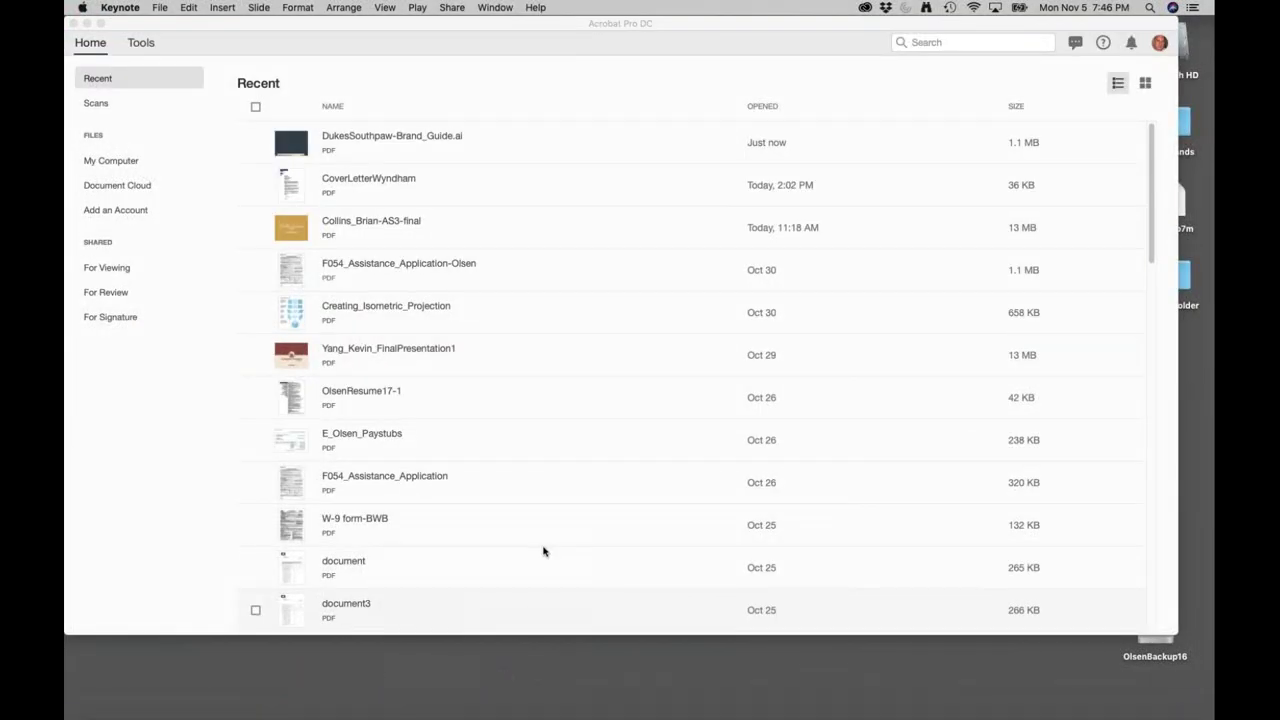
pyautogui.click(672, 668)
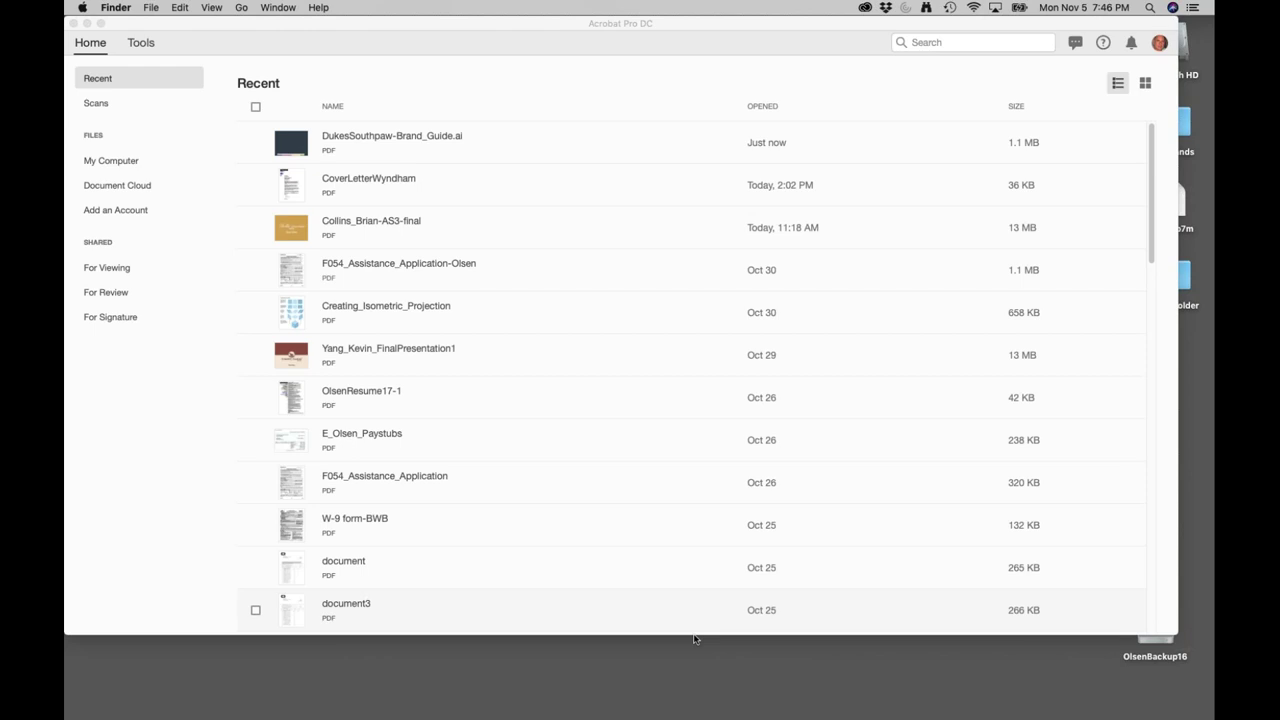
pyautogui.moveTo(765, 715)
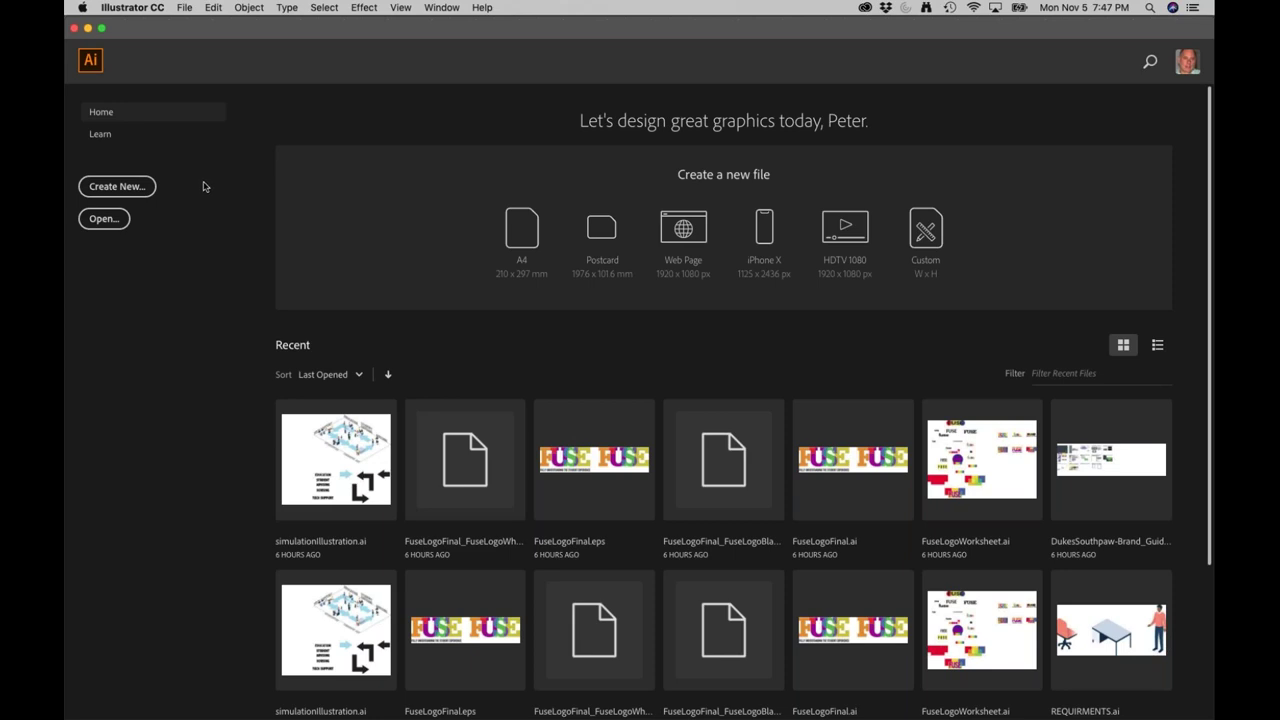
pyautogui.click(183, 7)
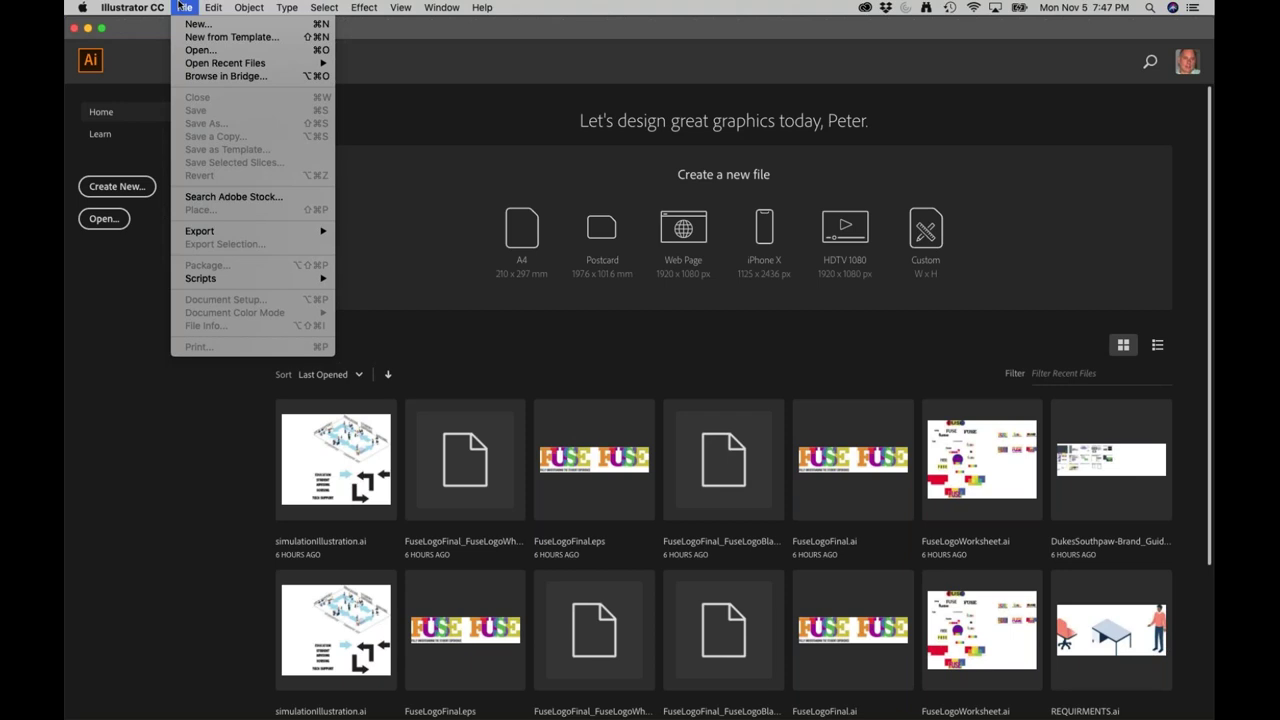
pyautogui.click(198, 23)
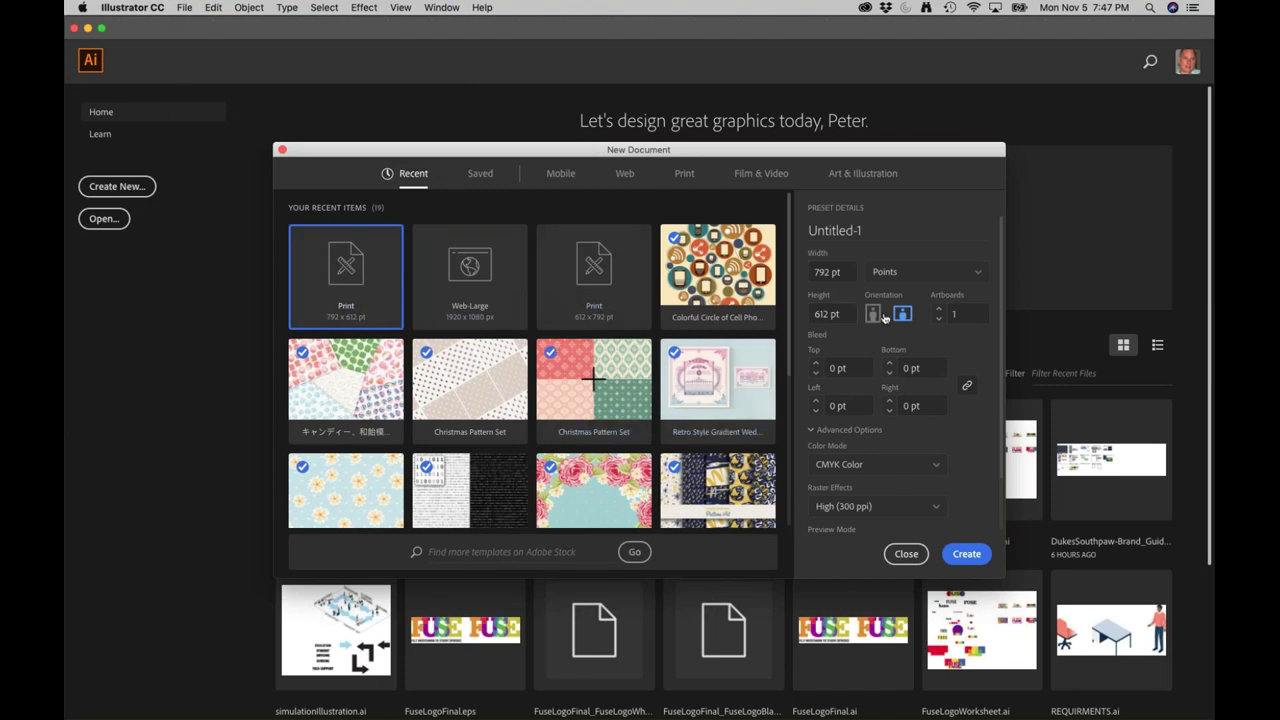
pyautogui.click(966, 553)
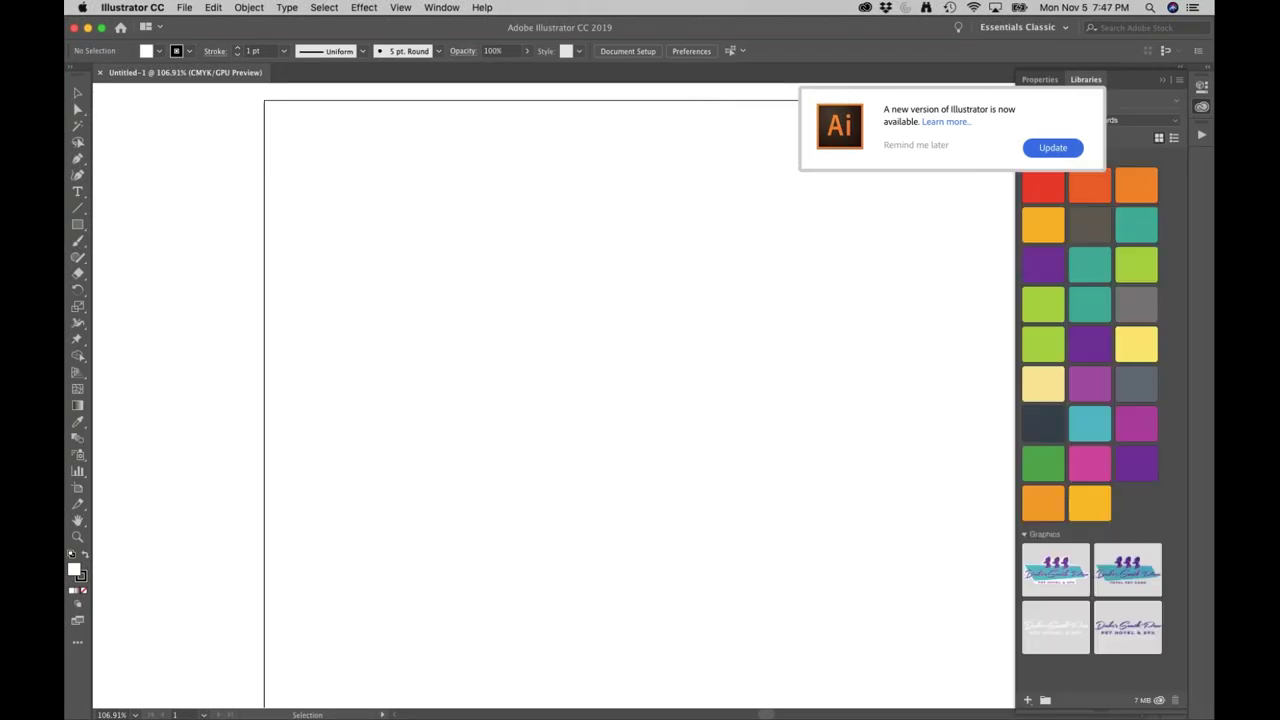
pyautogui.click(915, 146)
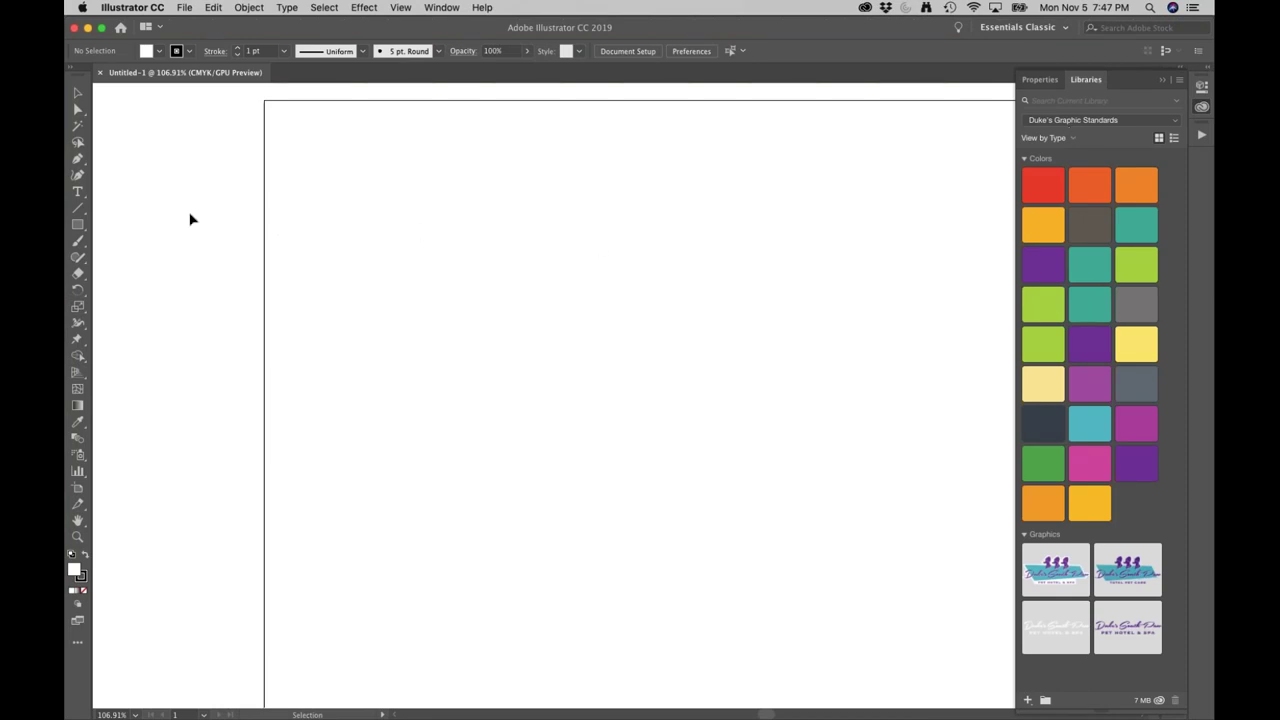
# Step: Draw a circle about 103 pt in diameter in the upper-left area of the artboard
pyautogui.click(80, 225)
pyautogui.moveTo(83, 227); pyautogui.dragTo(143, 258)
pyautogui.moveTo(339, 175); pyautogui.dragTo(444, 280)
pyautogui.doubleClick(78, 92)
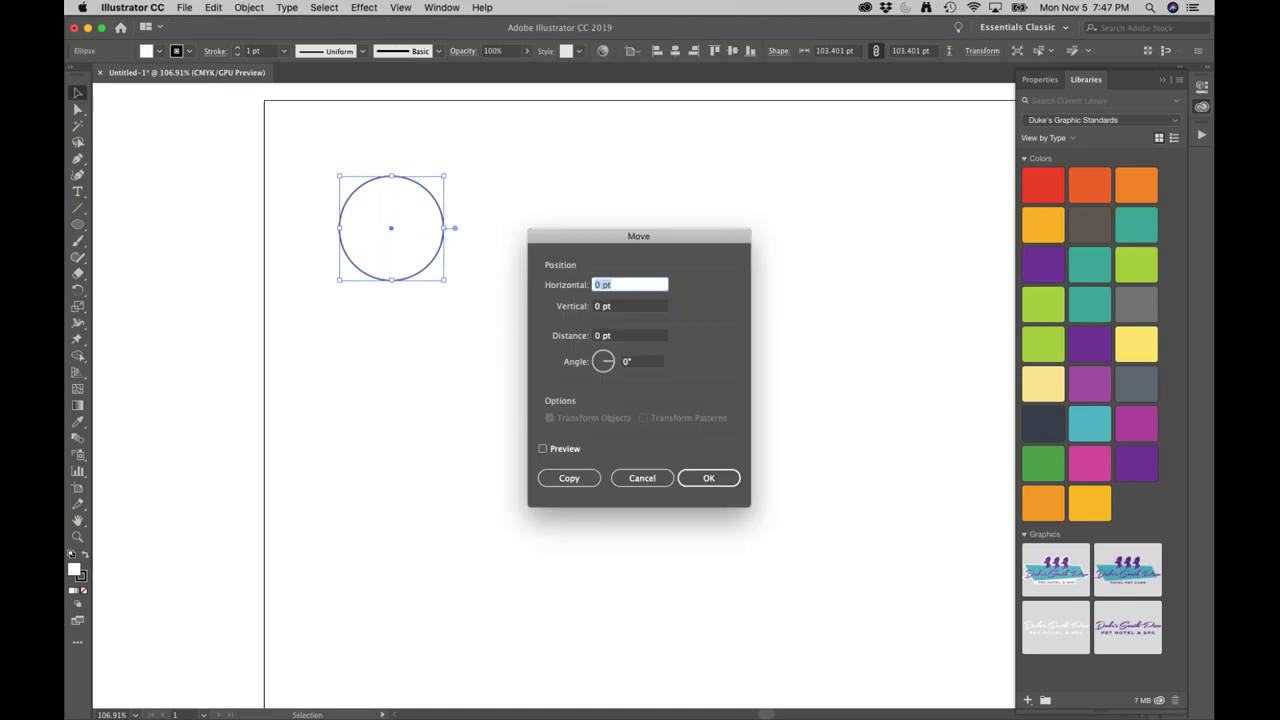
pyautogui.click(641, 478)
# Step: Duplicate the circle horizontally and repeat the copy to make an evenly spaced row of five circles
pyautogui.moveTo(394, 266); pyautogui.dragTo(517, 270)
pyautogui.press('super+d')
pyautogui.press('super+d')
pyautogui.press('super+d')
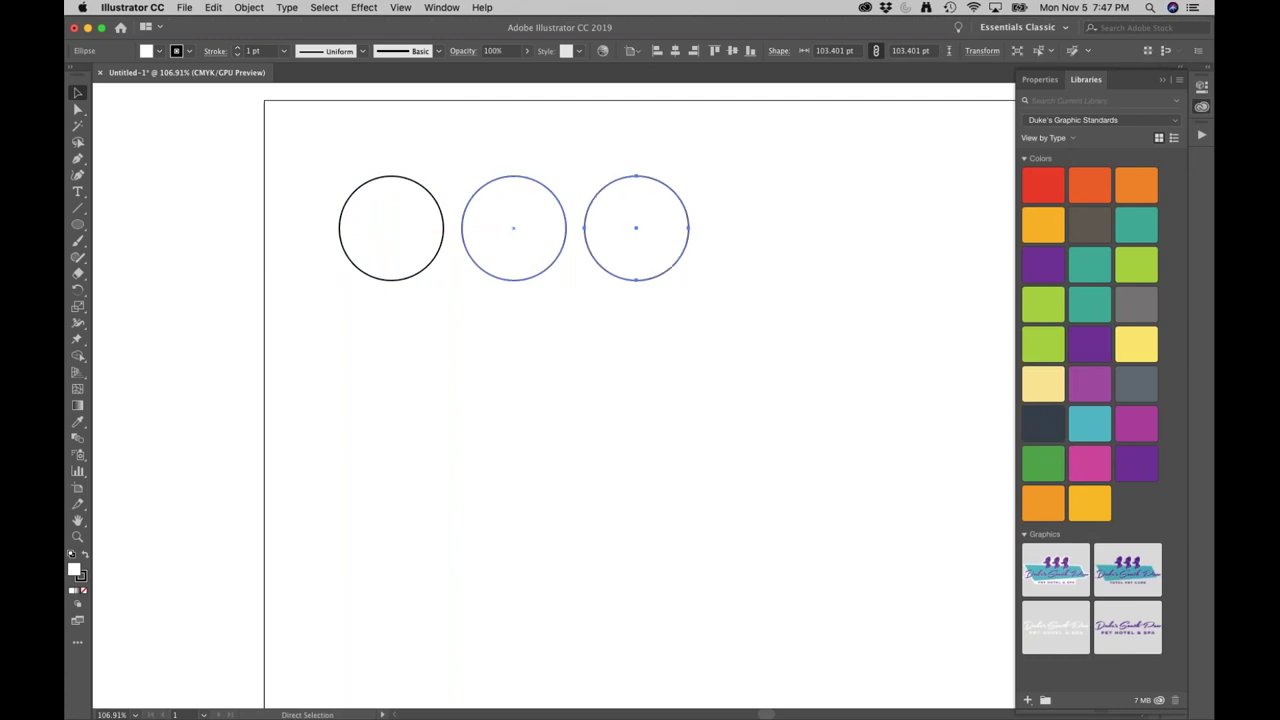
pyautogui.click(588, 430)
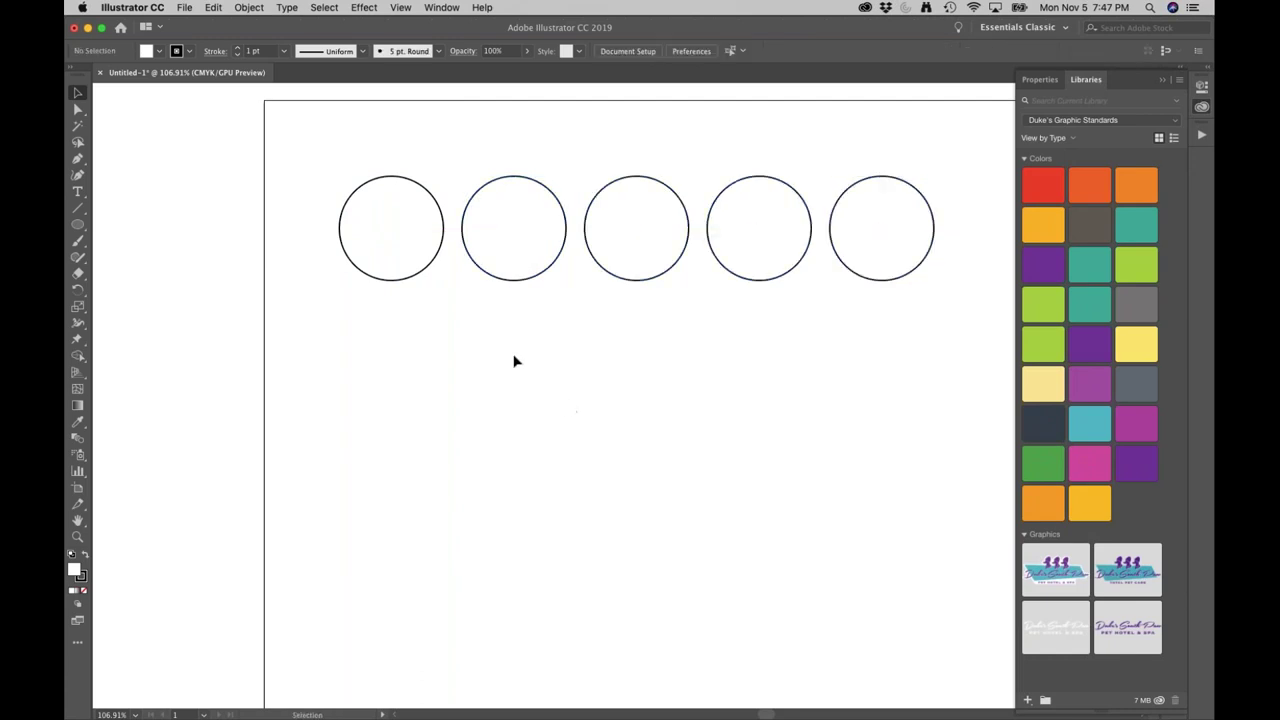
# Step: Fill the first circle with the red library color and exit isolation mode
pyautogui.doubleClick(391, 272)
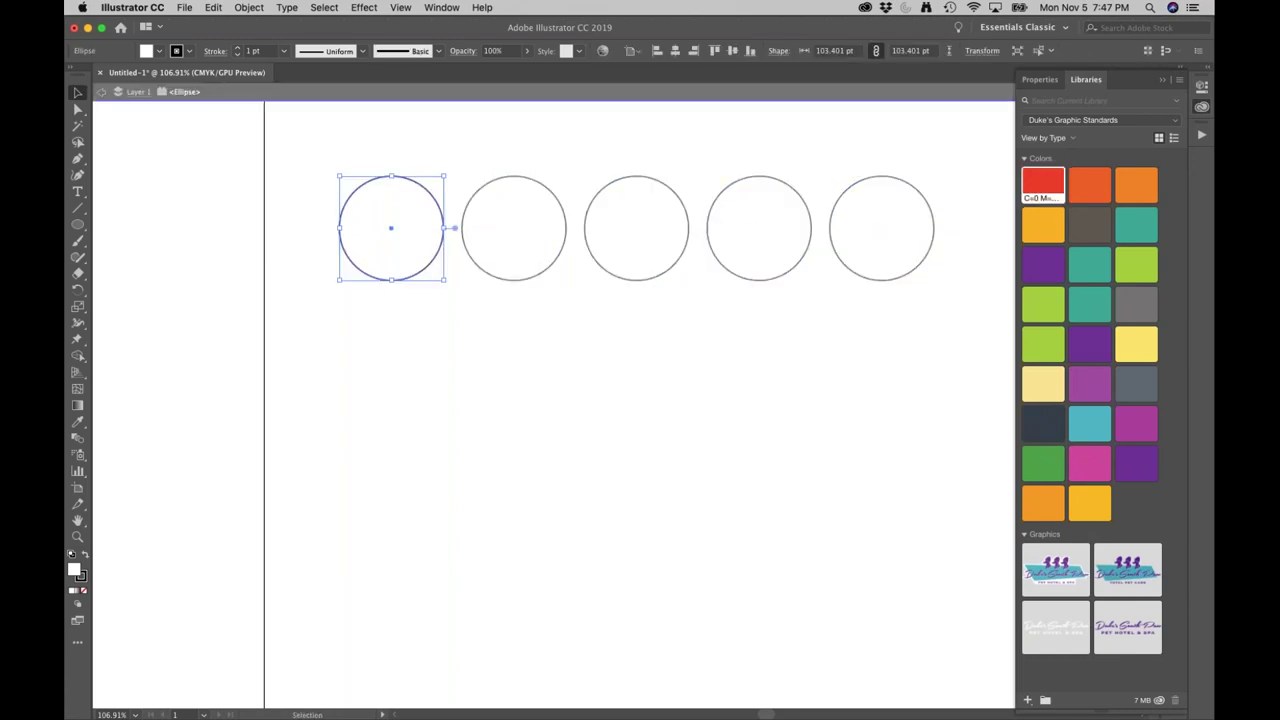
pyautogui.click(1043, 185)
pyautogui.click(503, 278)
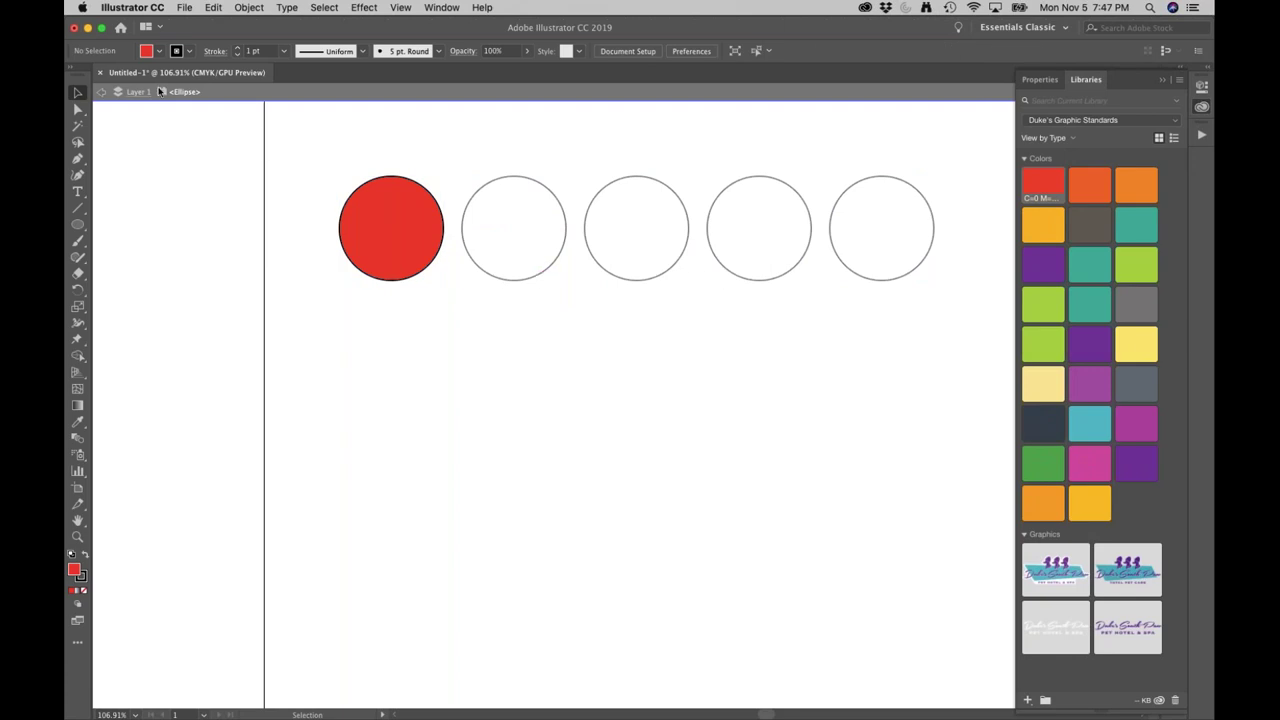
pyautogui.doubleClick(196, 104)
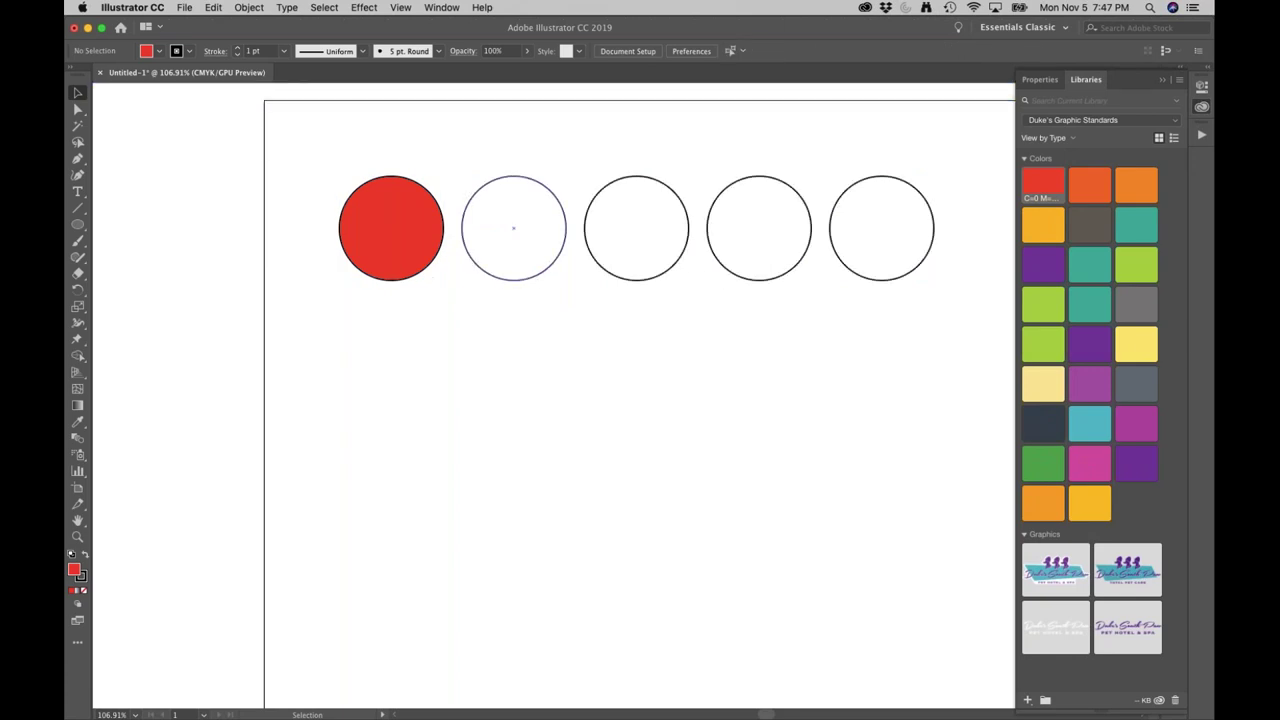
# Step: Fill the second circle with the pale yellow library color and the third circle with purple
pyautogui.click(529, 281)
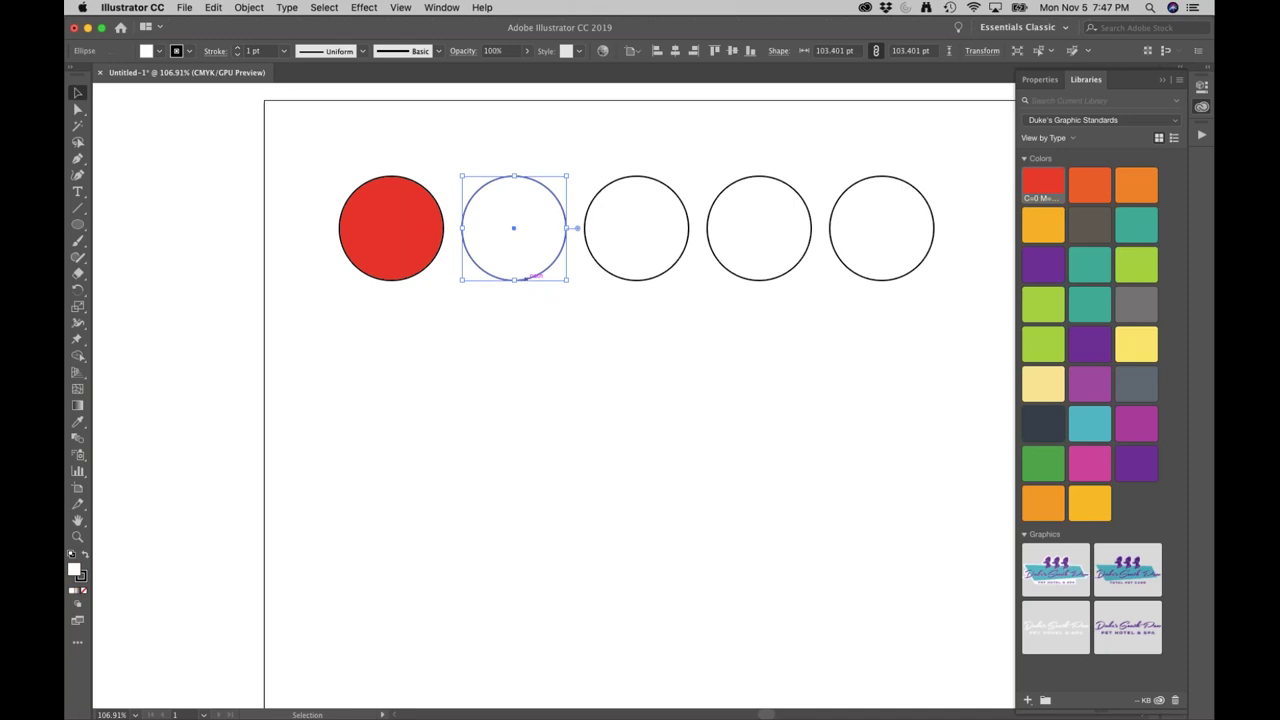
pyautogui.click(1046, 383)
pyautogui.click(659, 283)
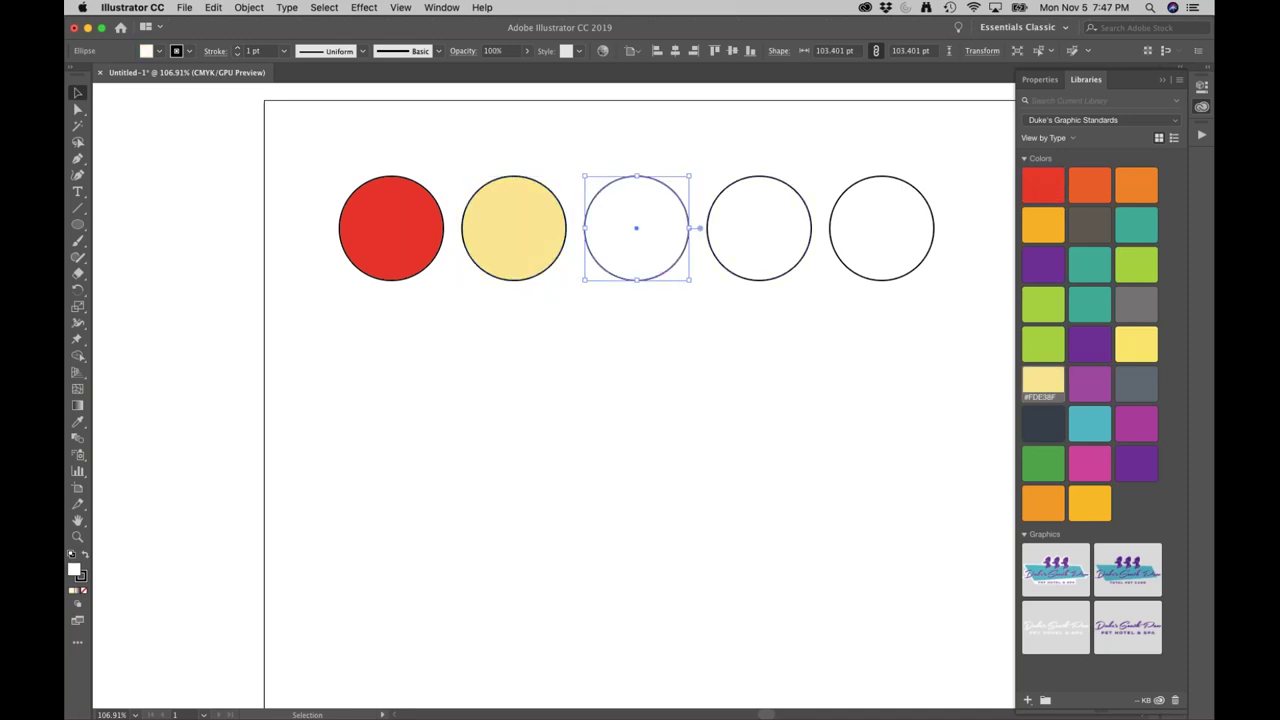
pyautogui.click(1089, 343)
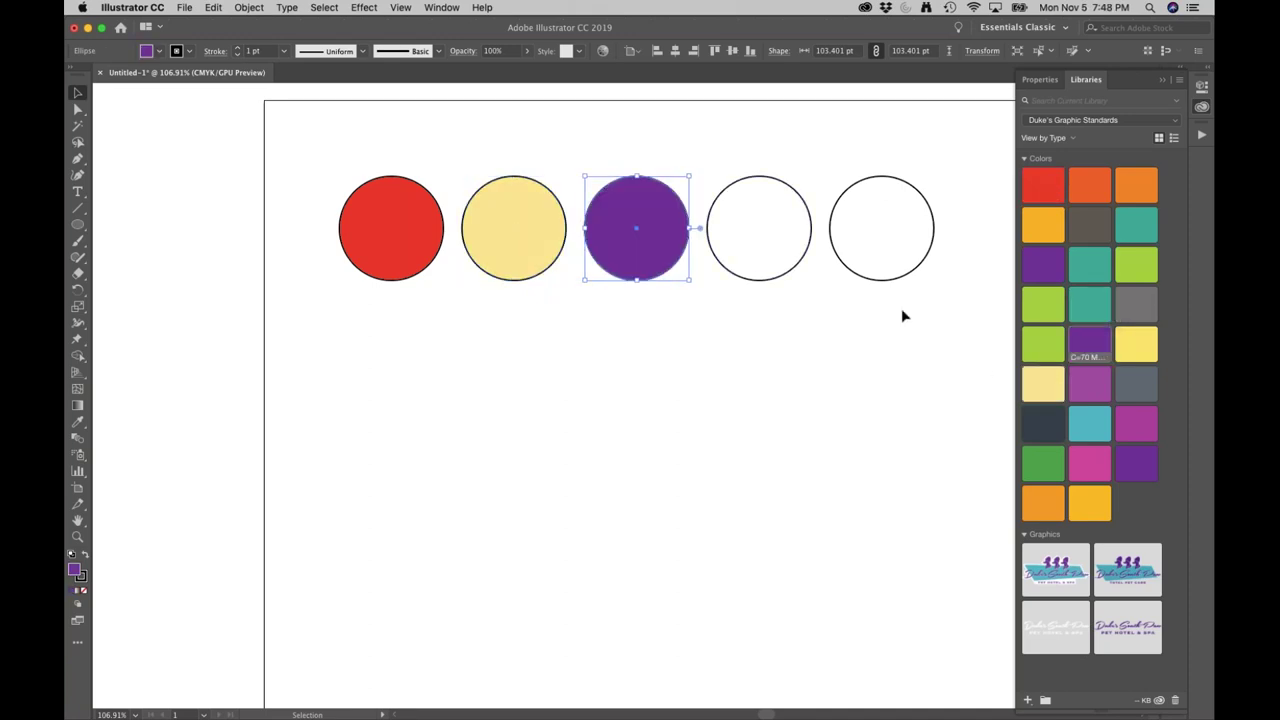
# Step: Fill the fourth circle with the bright green library color and the fifth circle with the Pantone orange
pyautogui.click(791, 277)
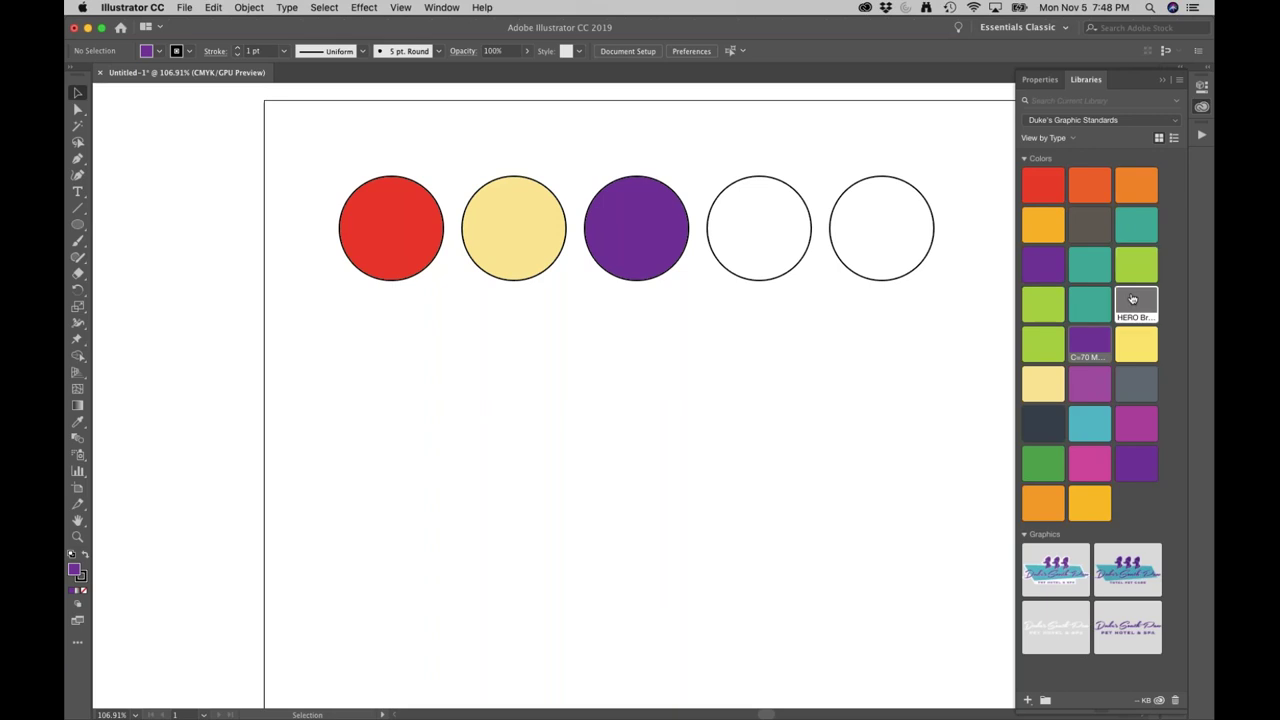
pyautogui.click(758, 281)
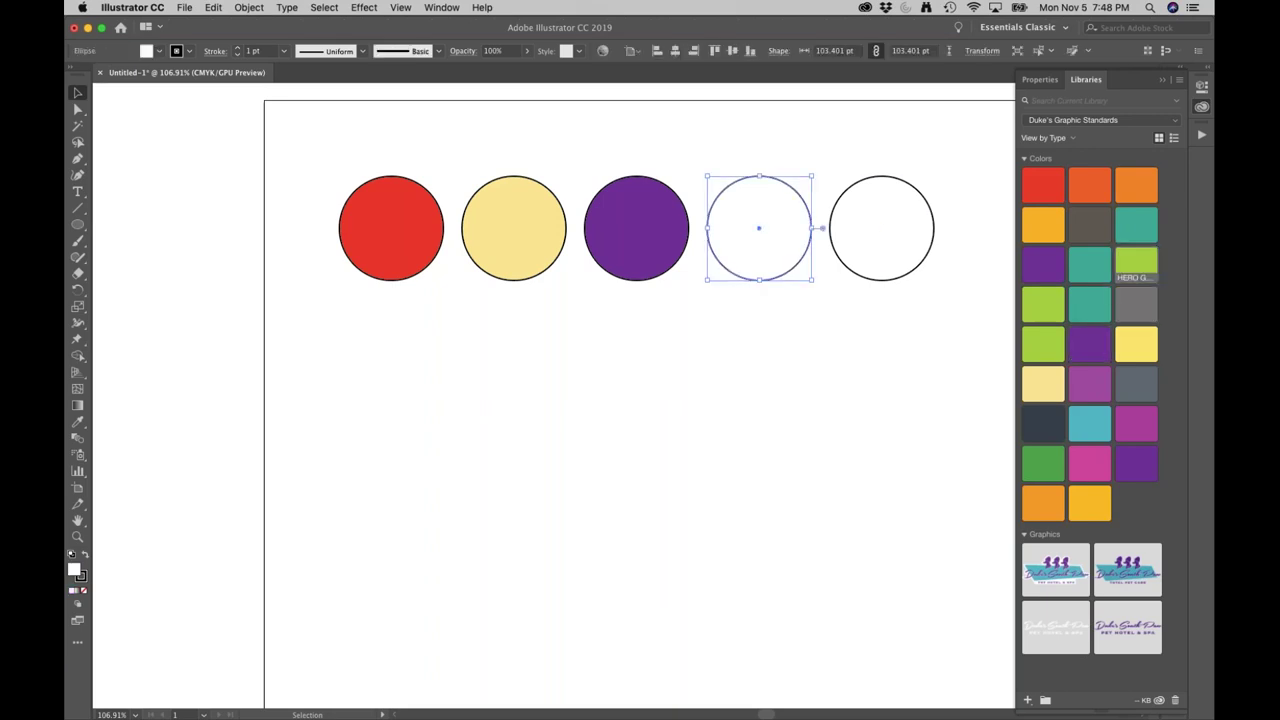
pyautogui.click(1136, 262)
pyautogui.click(887, 281)
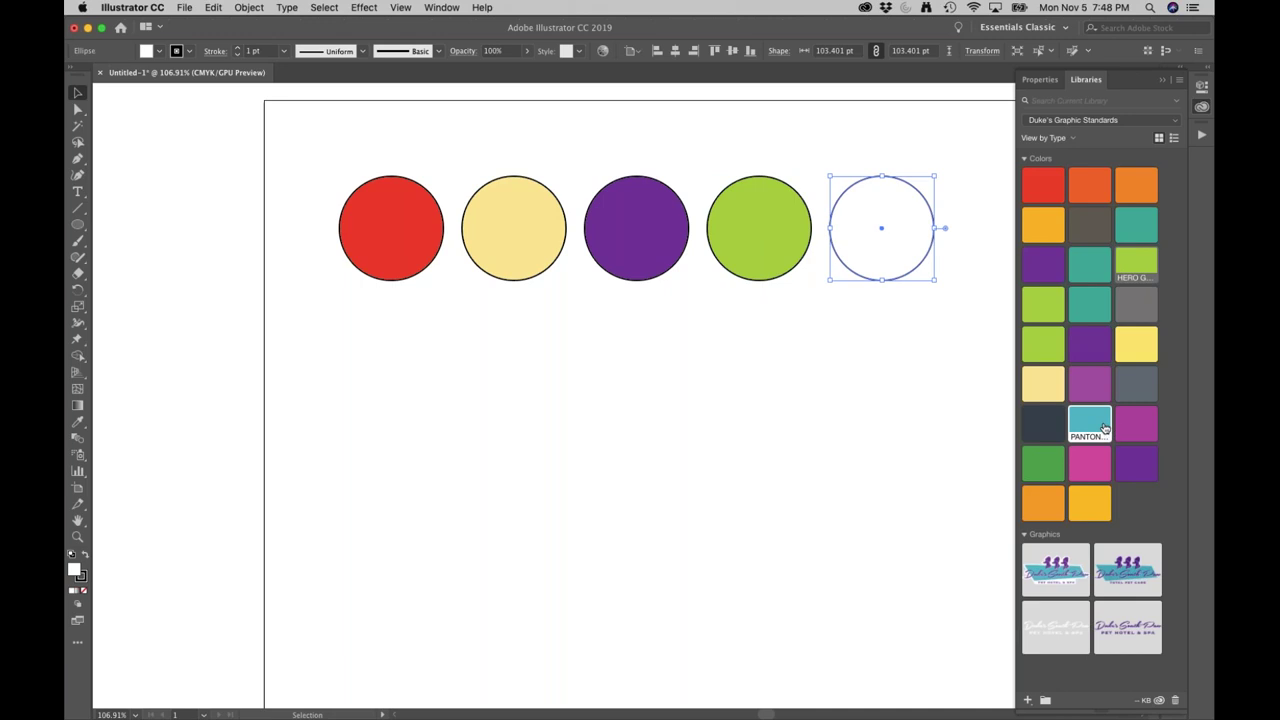
pyautogui.click(1045, 505)
pyautogui.click(957, 451)
# Step: Remove the stroke from all five circles while keeping their color fills
pyautogui.moveTo(275, 155); pyautogui.dragTo(1005, 300)
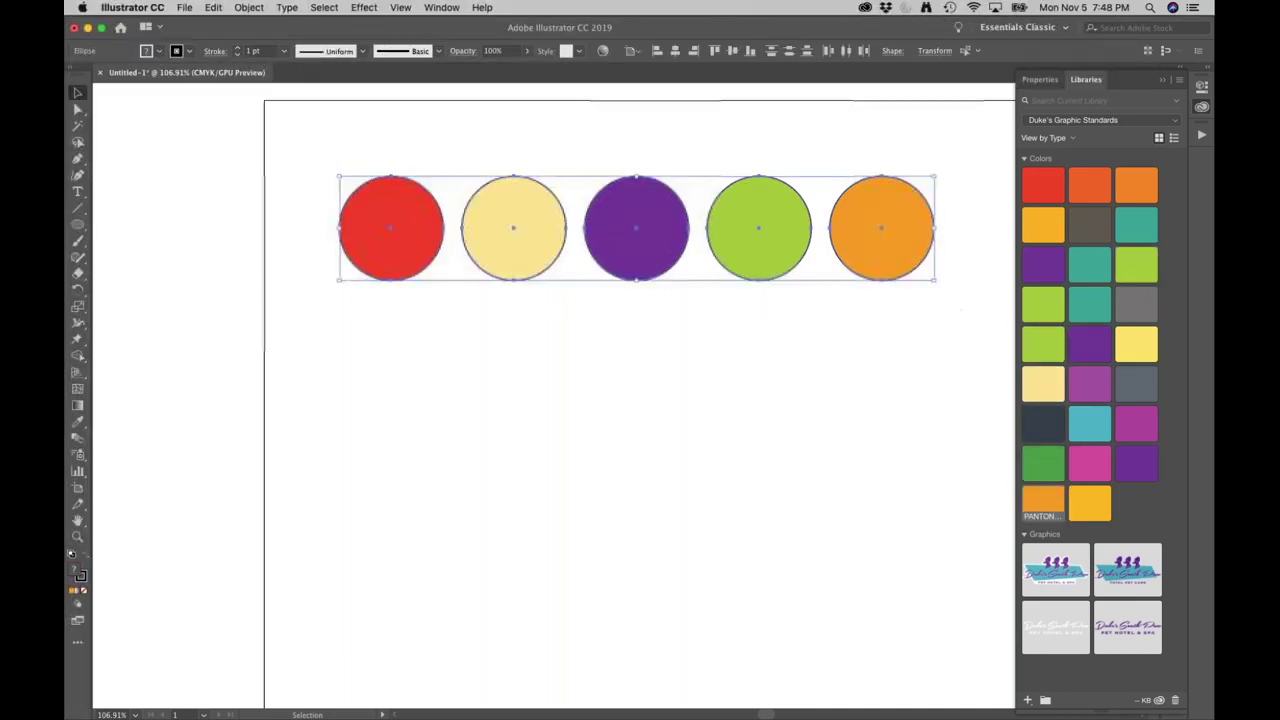
pyautogui.click(84, 593)
pyautogui.click(591, 406)
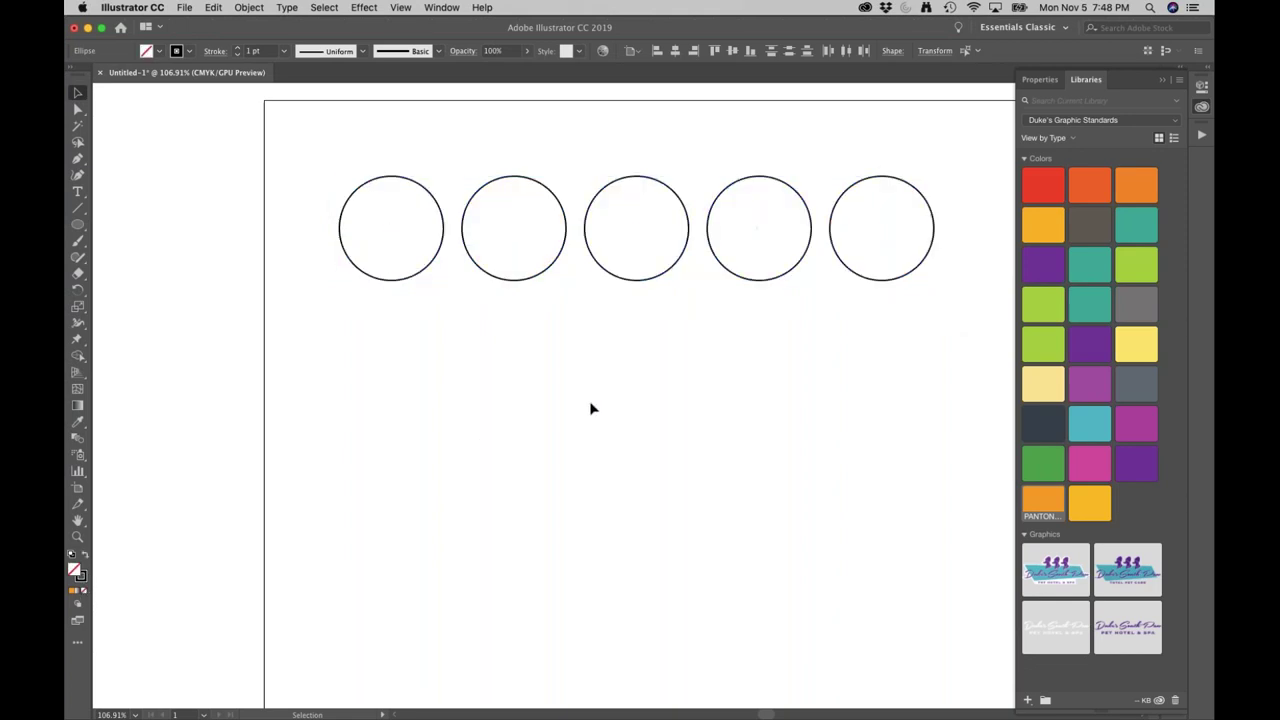
pyautogui.press('super+z')
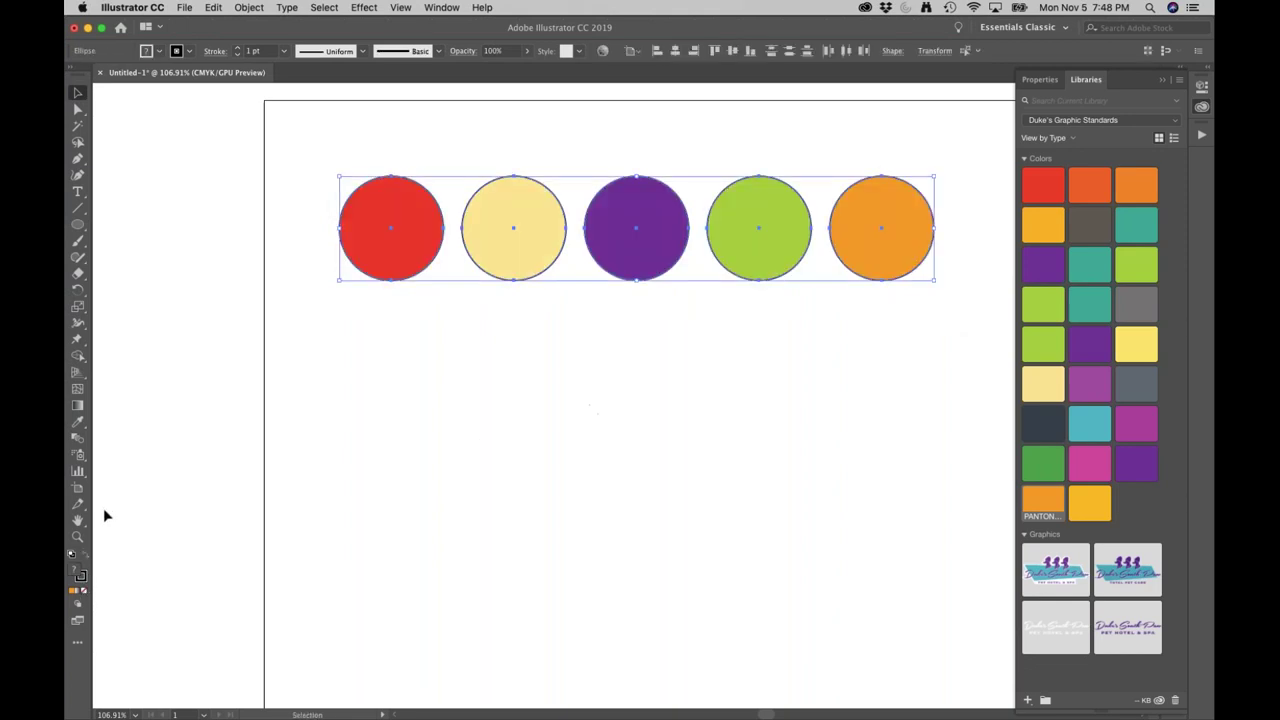
pyautogui.click(84, 590)
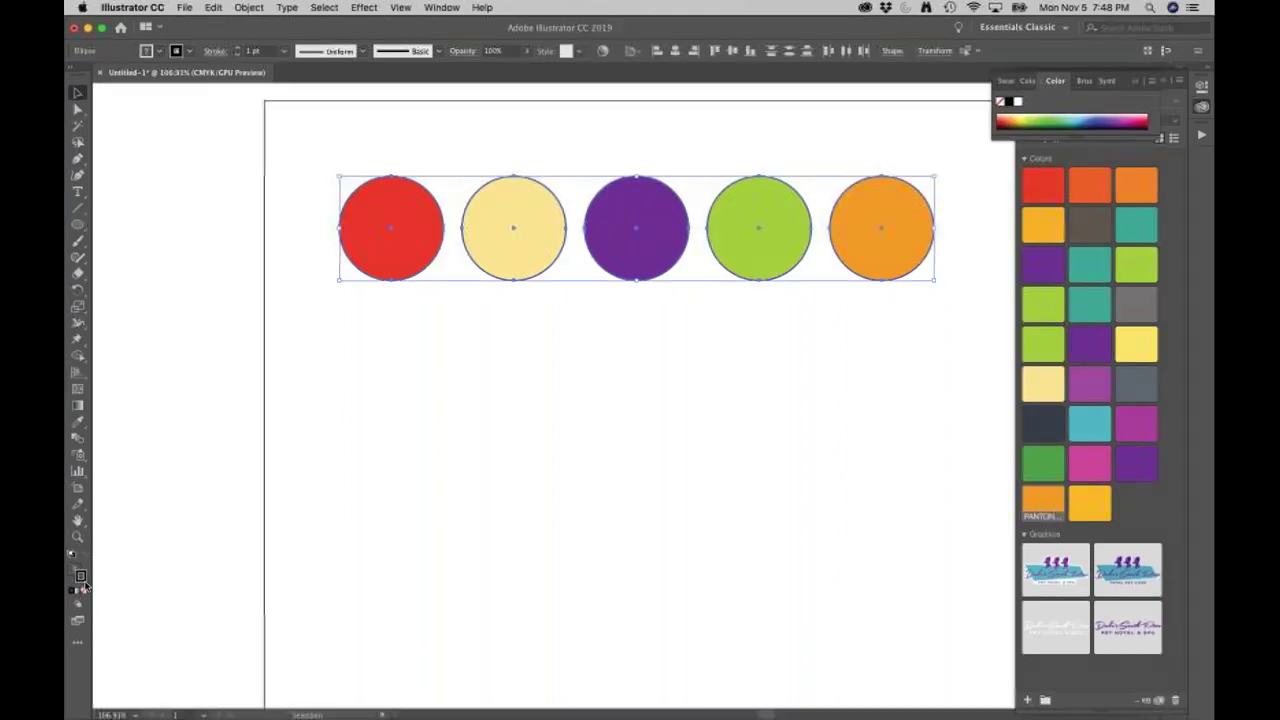
pyautogui.click(394, 477)
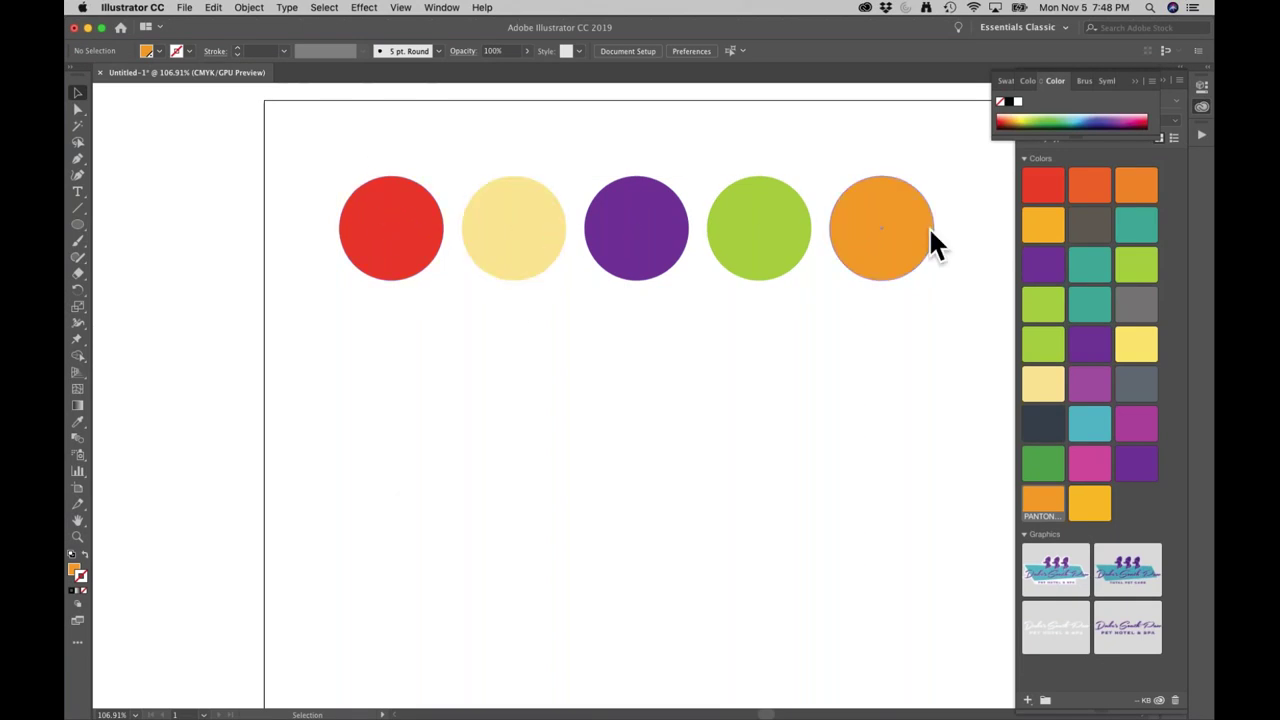
# Step: Open Recolor Artwork for all five circles in color wheel editing mode, placing the dialog below the circles
pyautogui.moveTo(300, 140); pyautogui.dragTo(968, 332)
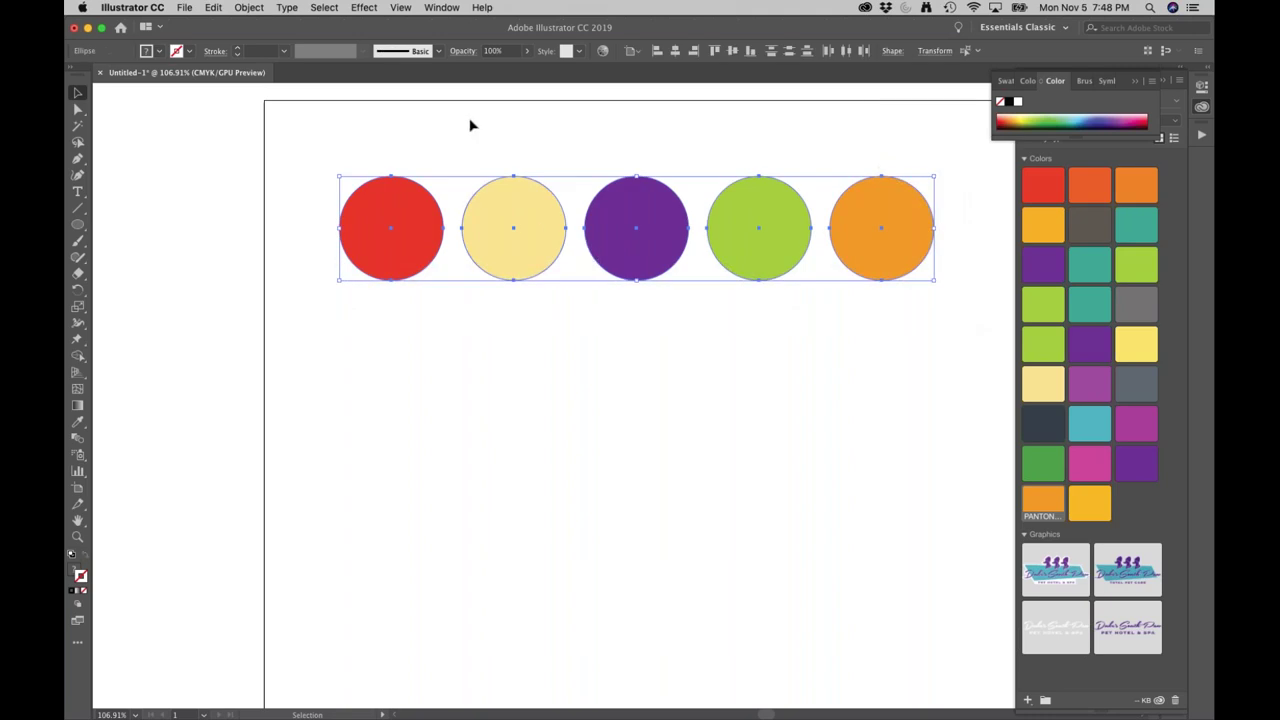
pyautogui.click(603, 55)
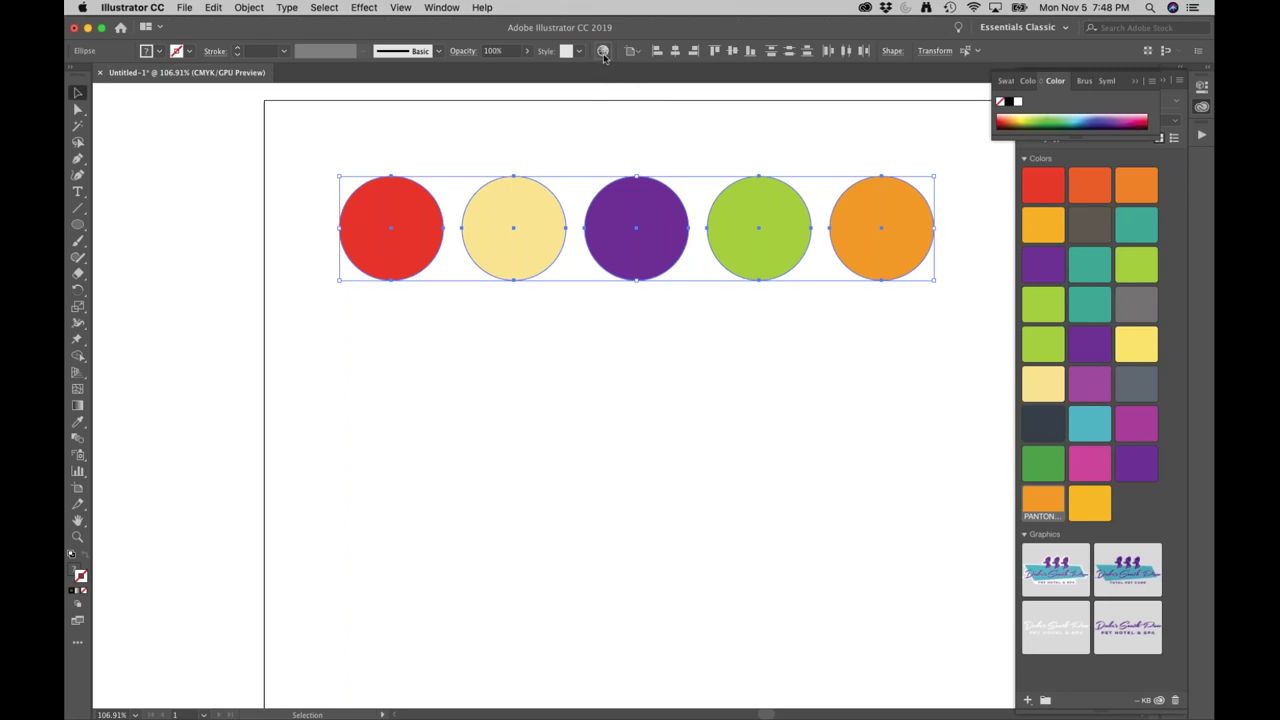
pyautogui.moveTo(755, 112); pyautogui.dragTo(289, 155)
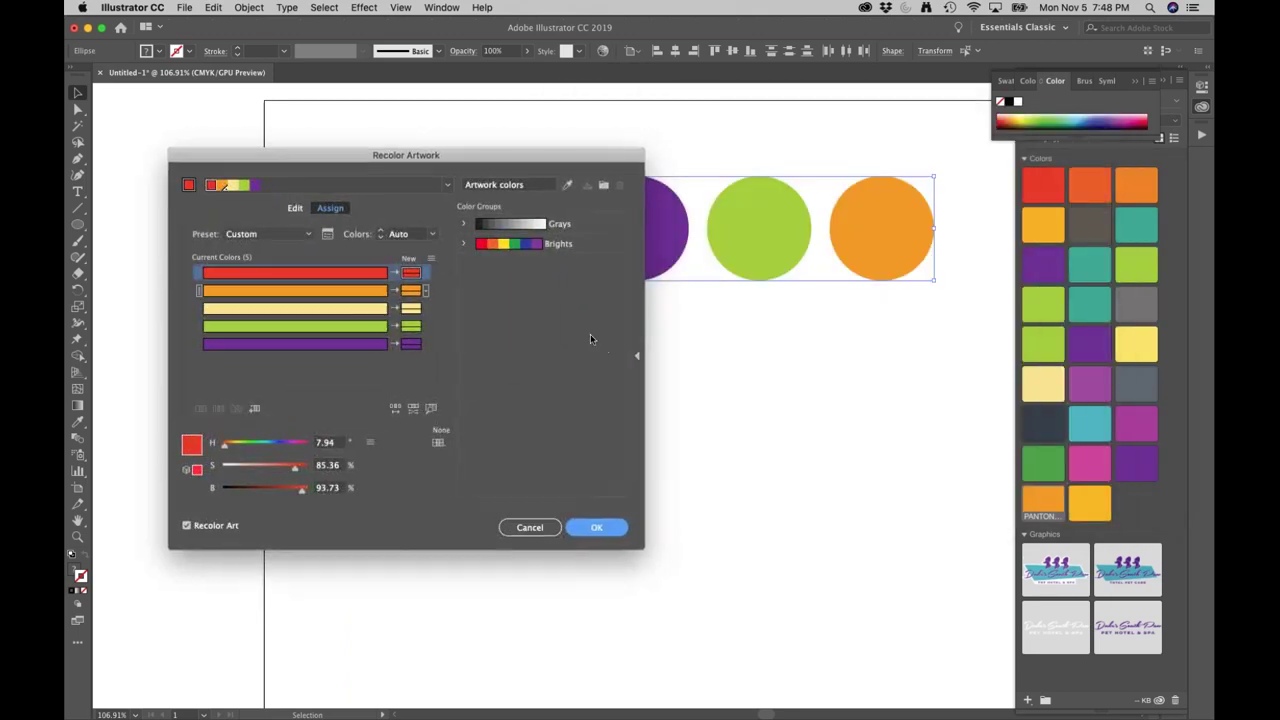
pyautogui.click(295, 211)
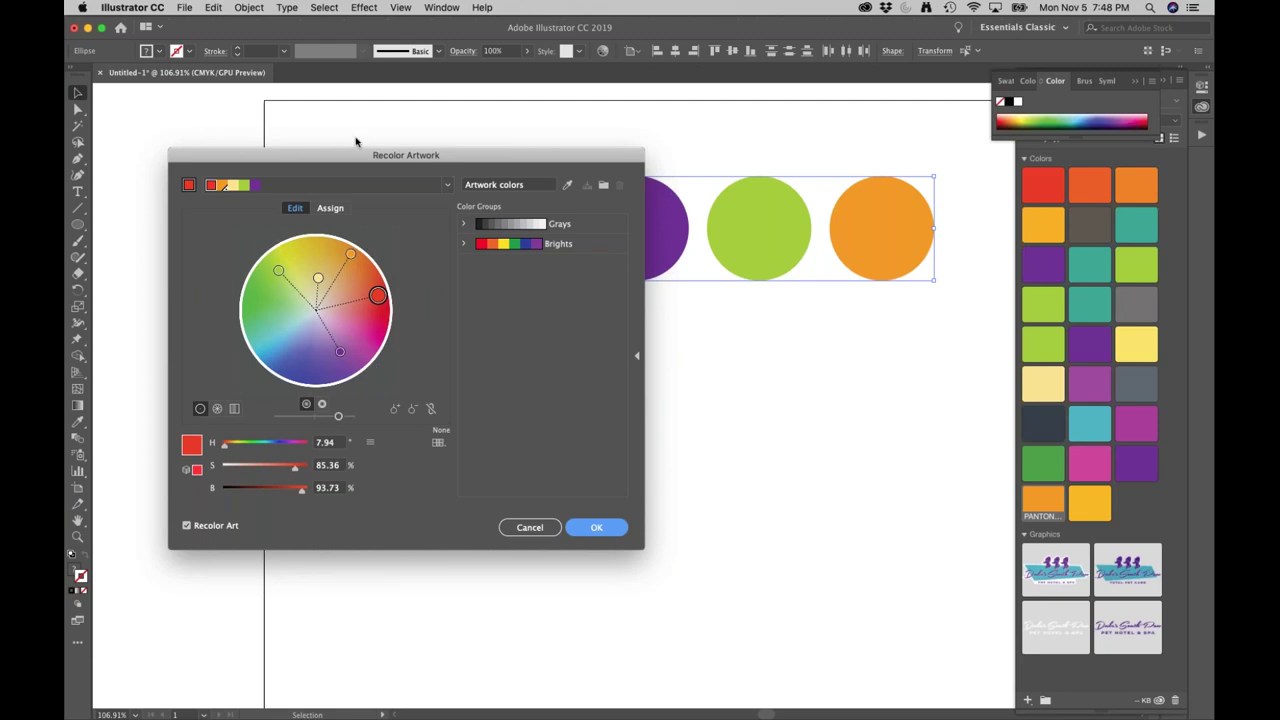
pyautogui.moveTo(349, 165); pyautogui.dragTo(545, 311)
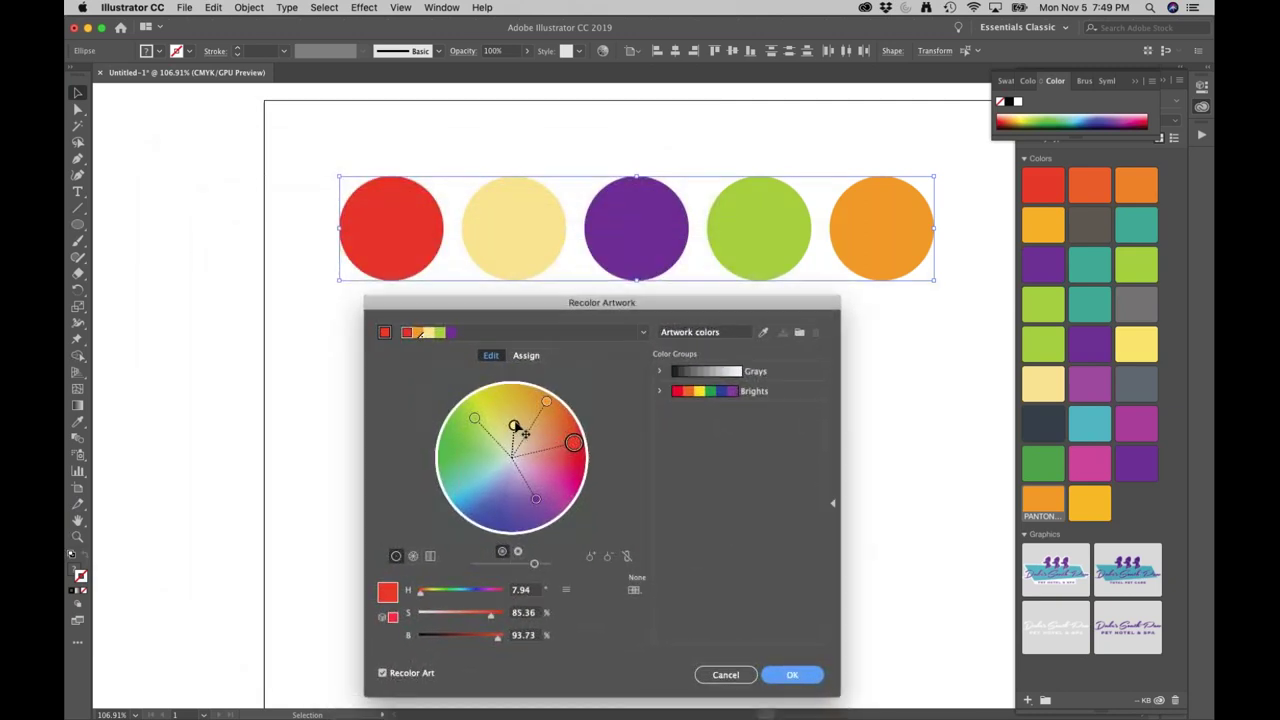
# Step: Recolor the purple circle to olive yellow (about H 55, S 72, B 75) and the green circle to soft green (about H 80, S 46, B 81)
pyautogui.moveTo(536, 499)
pyautogui.mouseDown()
pyautogui.moveTo(533, 443)
pyautogui.moveTo(474, 407)
pyautogui.moveTo(497, 401)
pyautogui.moveTo(504, 414)
pyautogui.mouseUp()
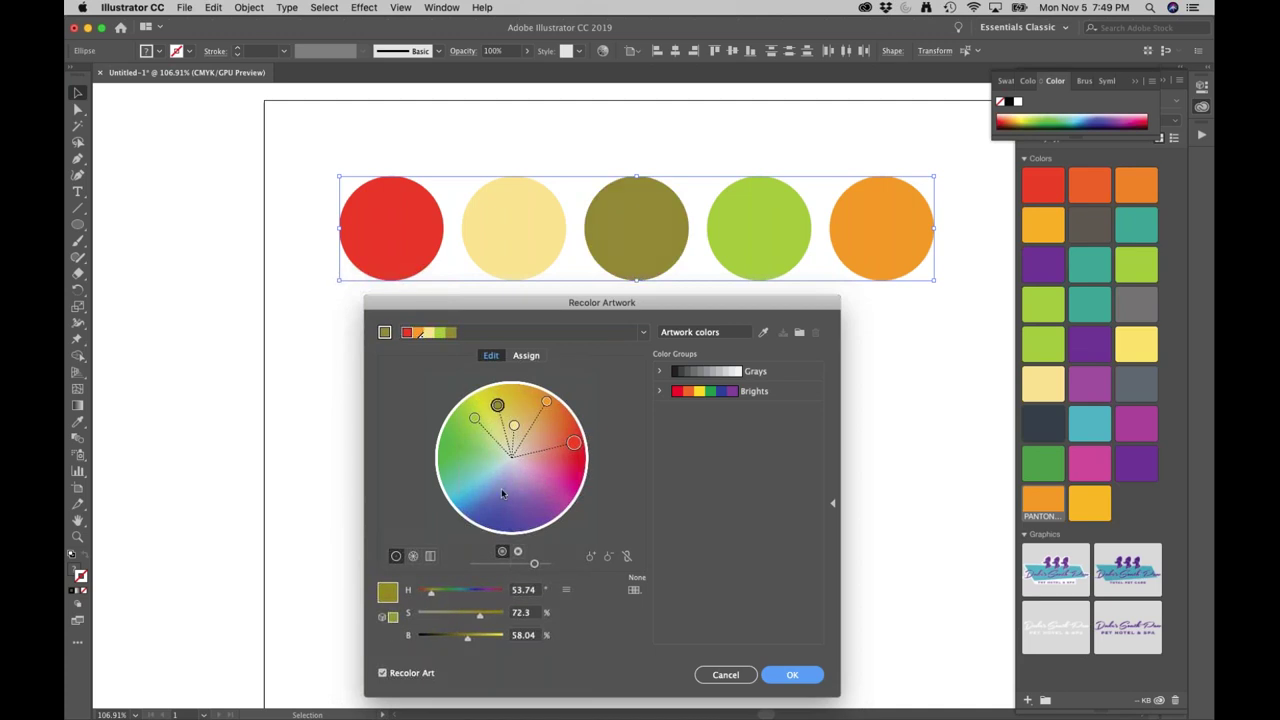
pyautogui.click(517, 551)
pyautogui.moveTo(510, 425); pyautogui.dragTo(503, 417)
pyautogui.click(502, 551)
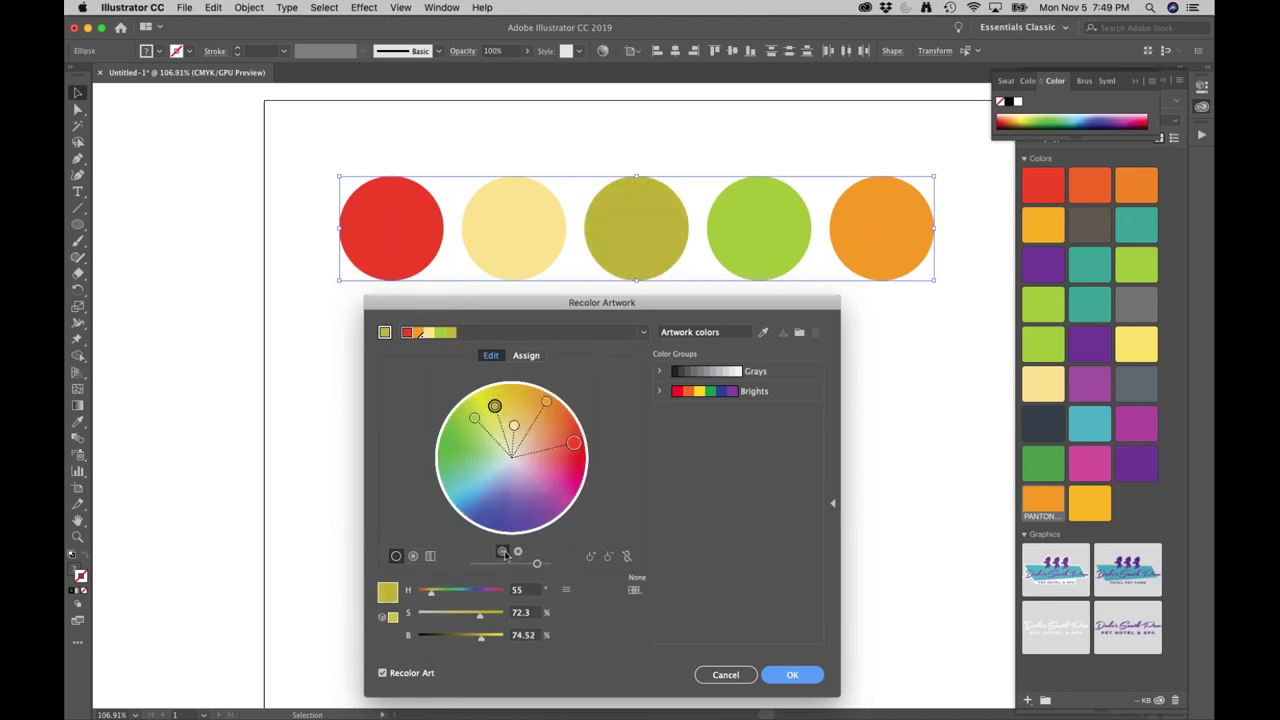
pyautogui.moveTo(476, 420); pyautogui.dragTo(487, 433)
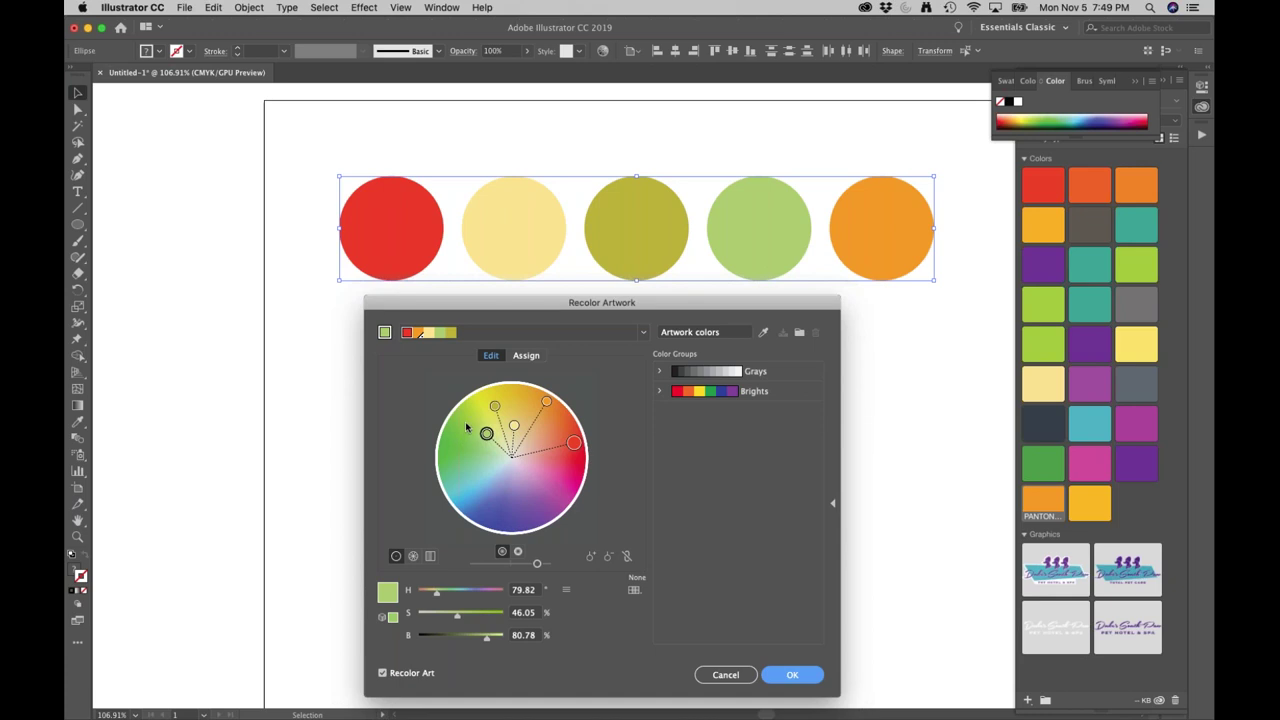
# Step: Save the artwork colors as a new color group named Summertime and apply the recoloring, saving the group's changes
pyautogui.click(797, 334)
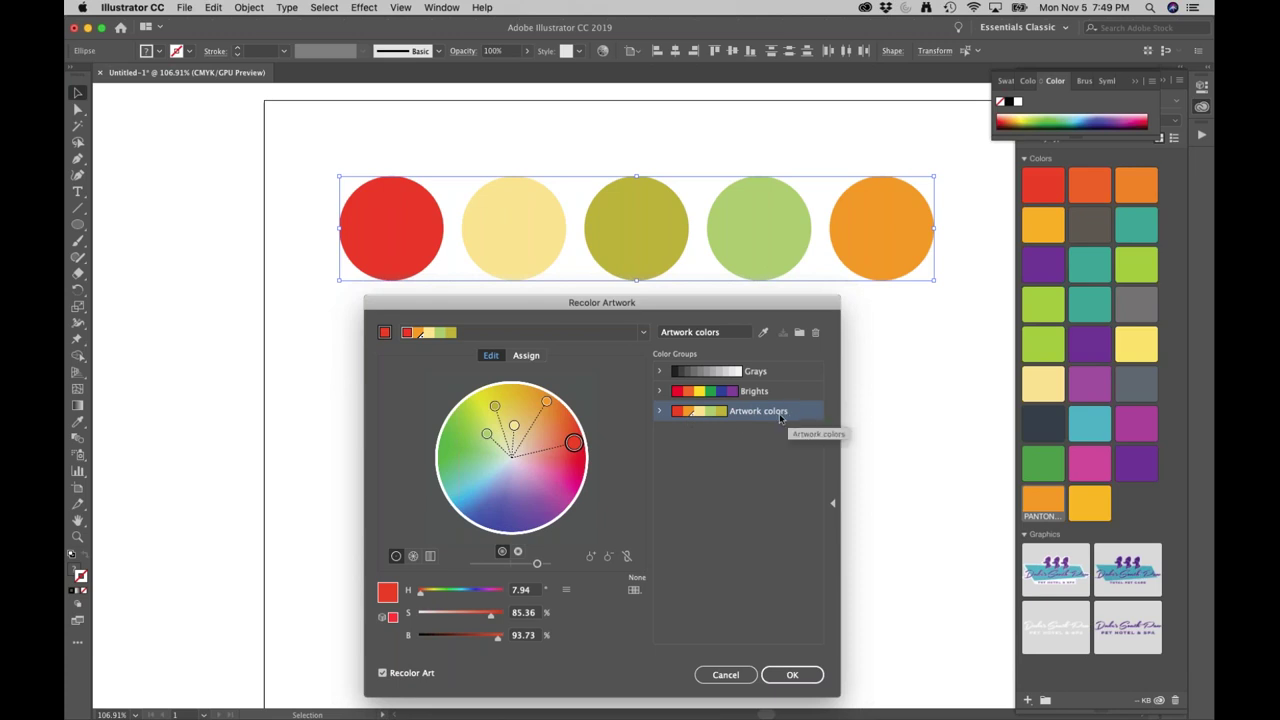
pyautogui.doubleClick(764, 412)
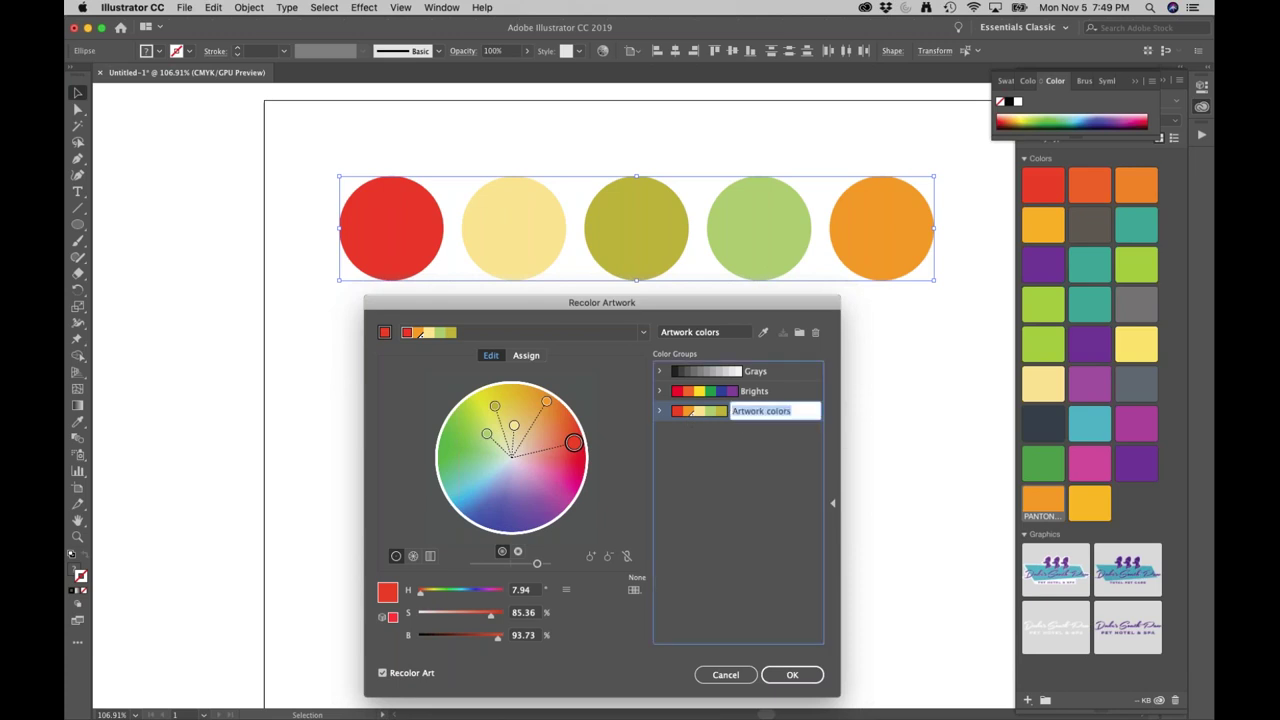
pyautogui.write('Summertime')
pyautogui.click(792, 675)
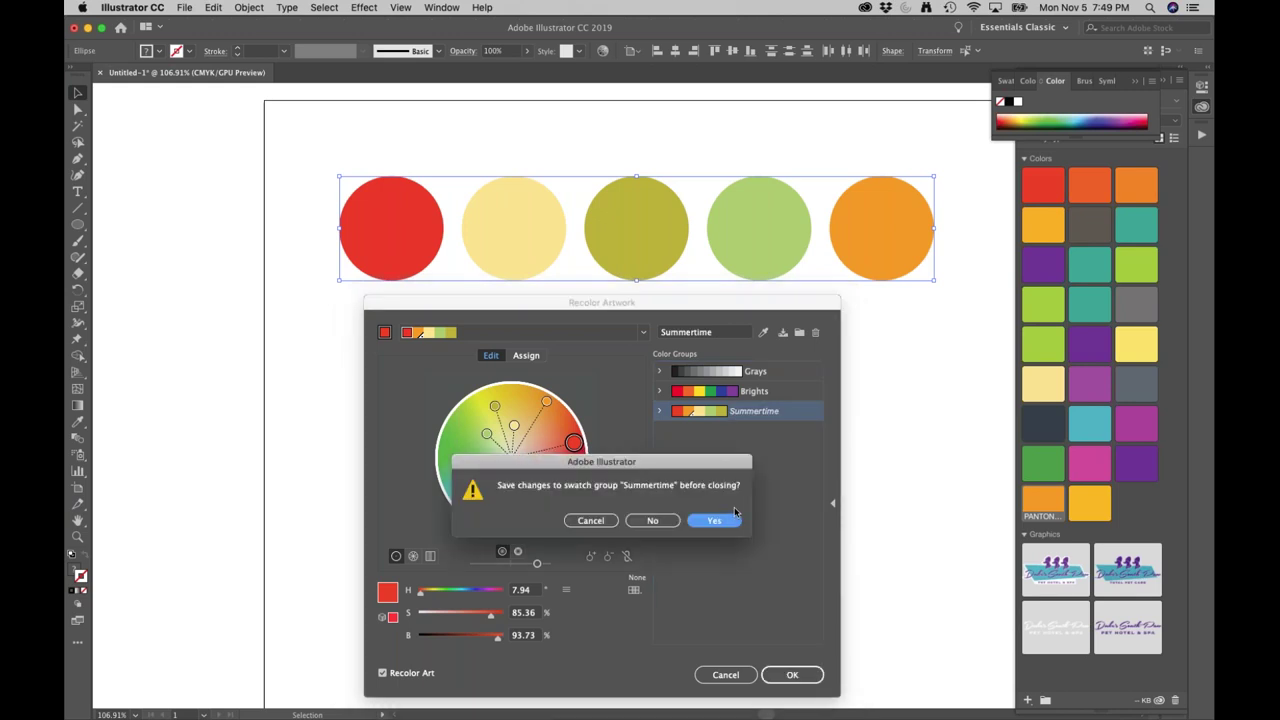
pyautogui.click(716, 521)
pyautogui.click(952, 450)
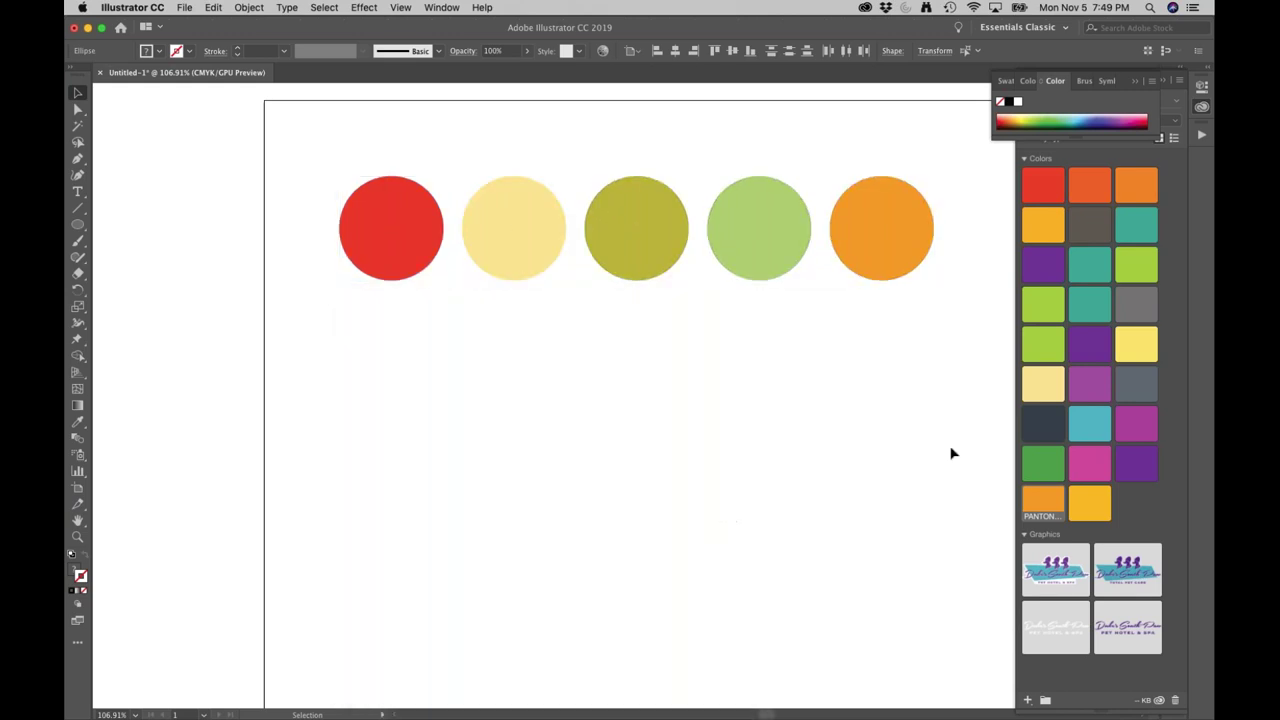
# Step: Display the document's swatches, enlarge their view to show all groups, and select the Summertime color group
pyautogui.click(1006, 81)
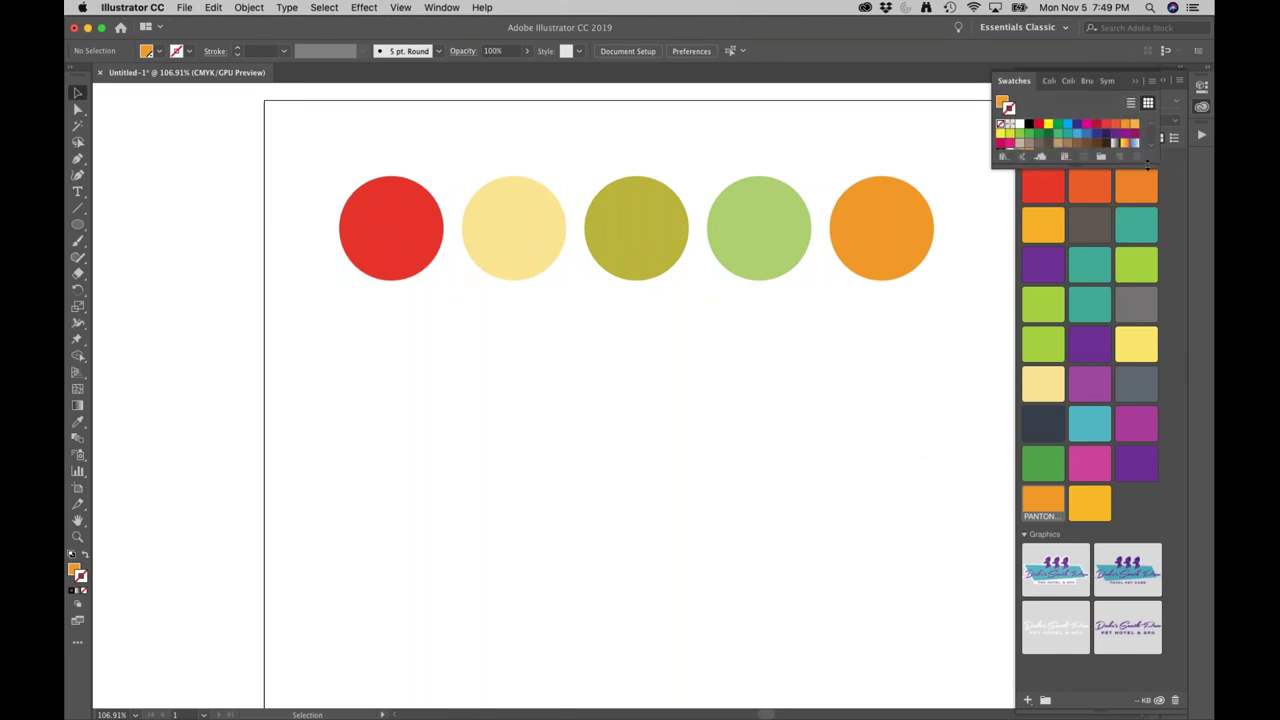
pyautogui.moveTo(1148, 166); pyautogui.dragTo(1083, 452)
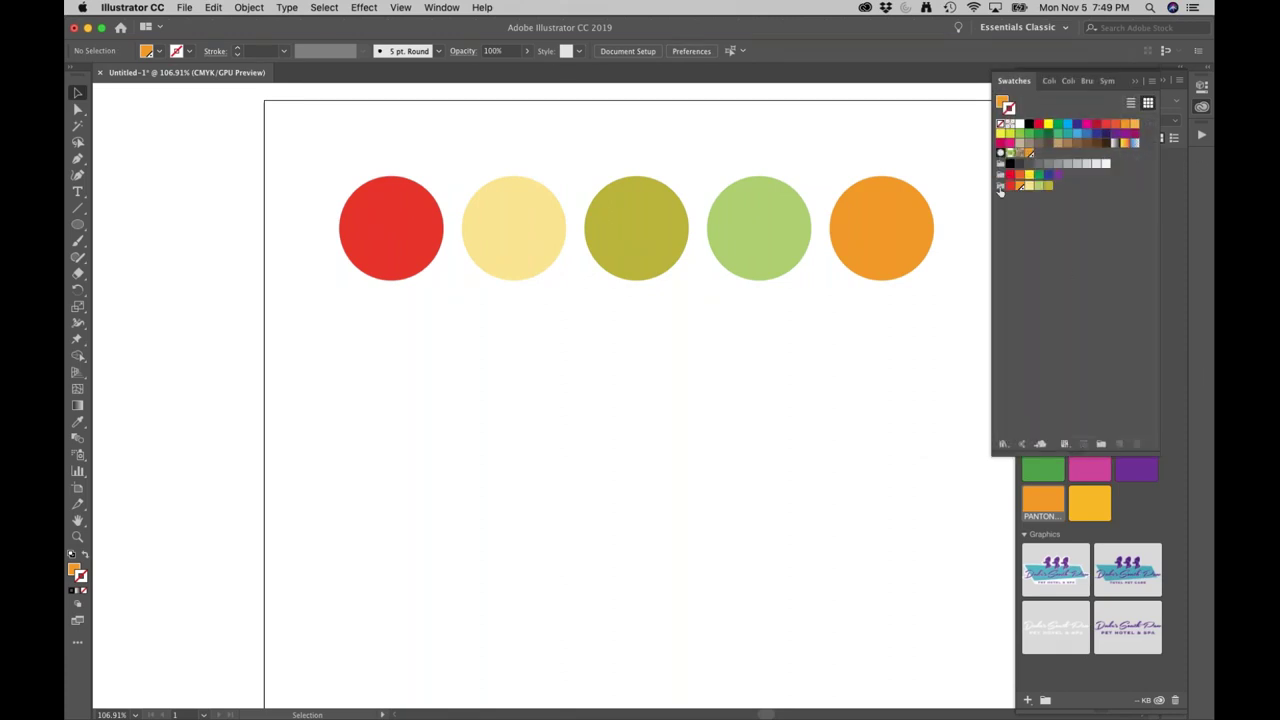
pyautogui.click(1000, 188)
# Step: Open the DSP Logo library graphic, copy all its artwork, and paste it into the untitled document below the circles
pyautogui.doubleClick(1135, 575)
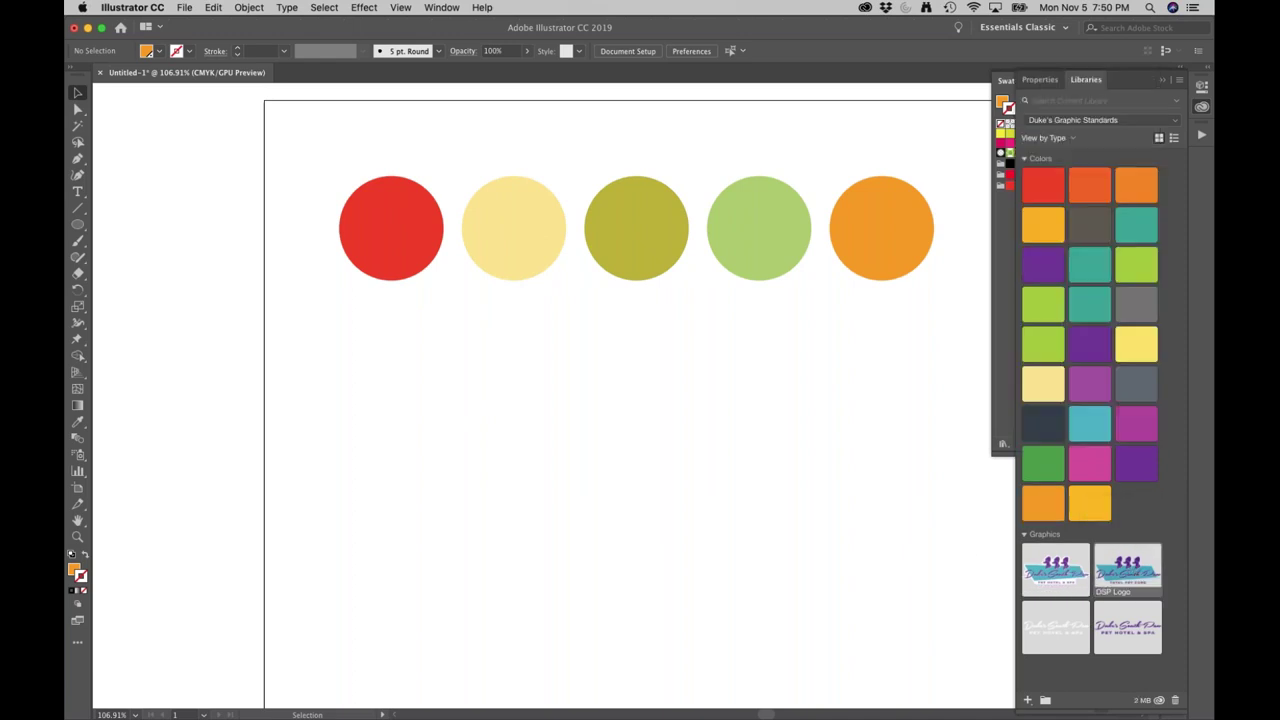
pyautogui.press('super+0')
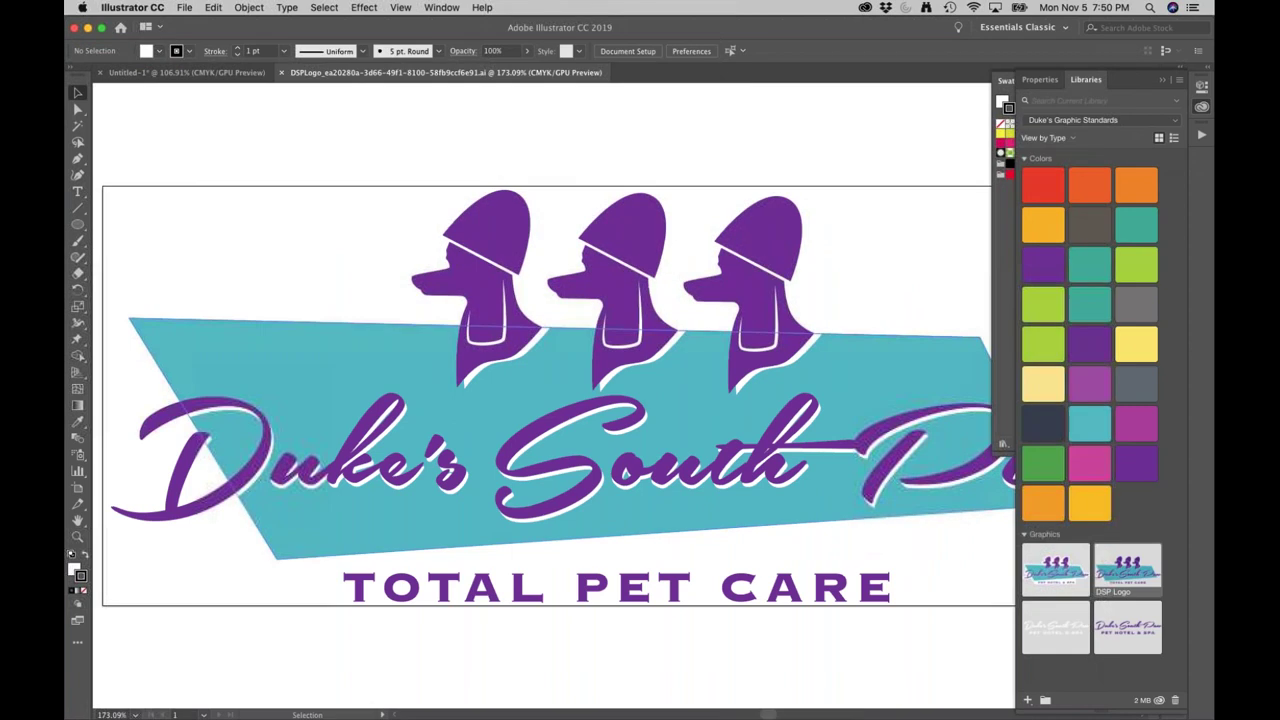
pyautogui.press('a')
pyautogui.press('super+a')
pyautogui.press('super+c')
pyautogui.click(206, 78)
pyautogui.press('v')
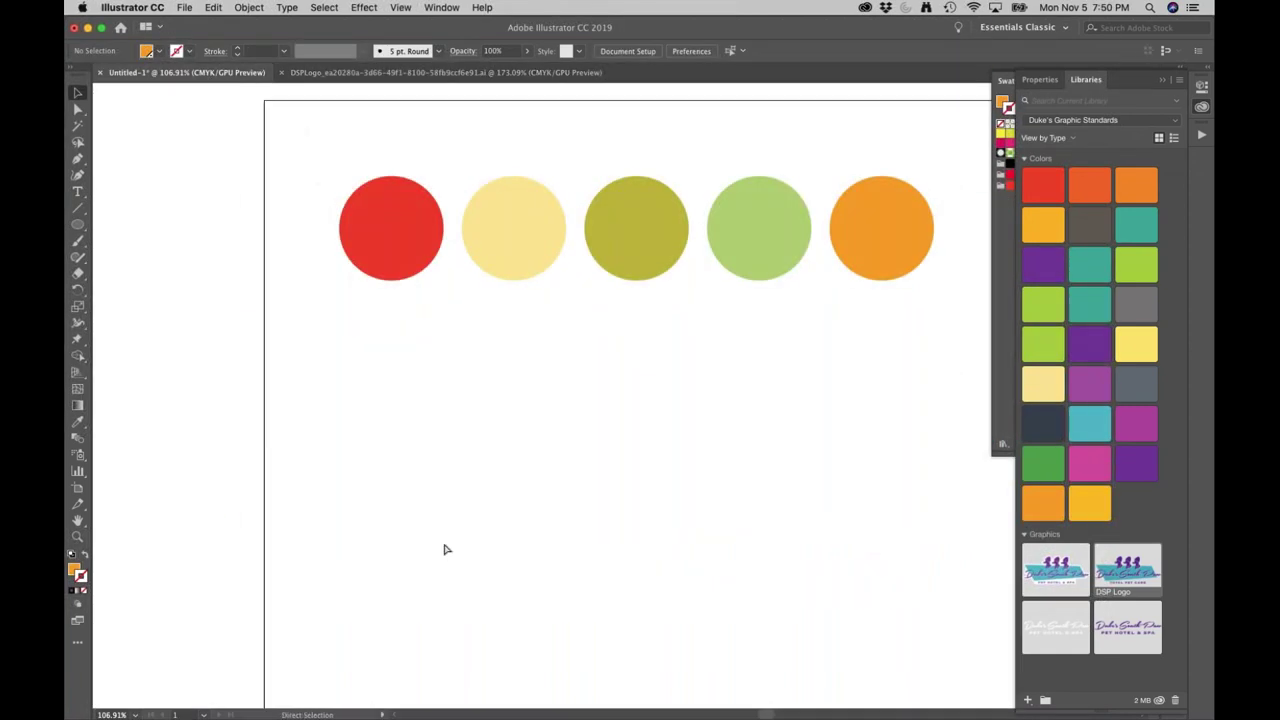
pyautogui.press('super+v')
pyautogui.moveTo(508, 489); pyautogui.dragTo(504, 558)
# Step: Try the Summertime red as the logo's stroke, and change the logo's outlines to the Summertime orange
pyautogui.click(1003, 180)
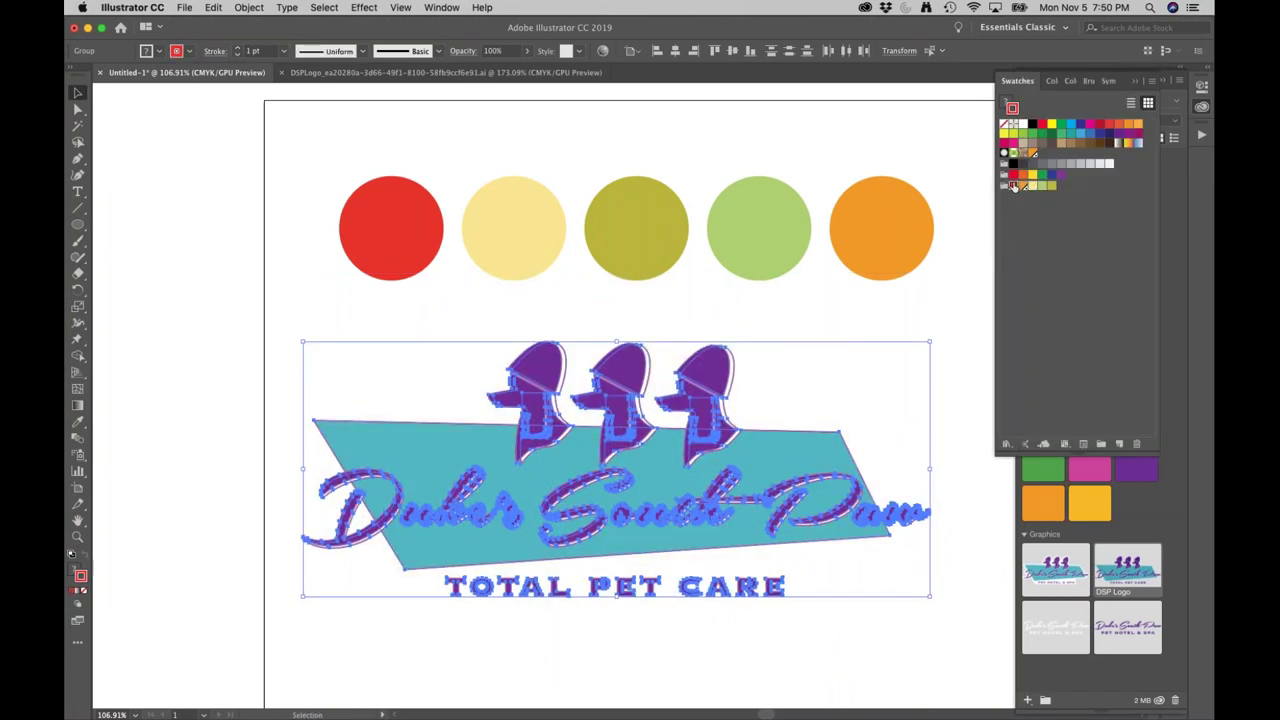
pyautogui.moveTo(882, 262); pyautogui.dragTo(900, 259)
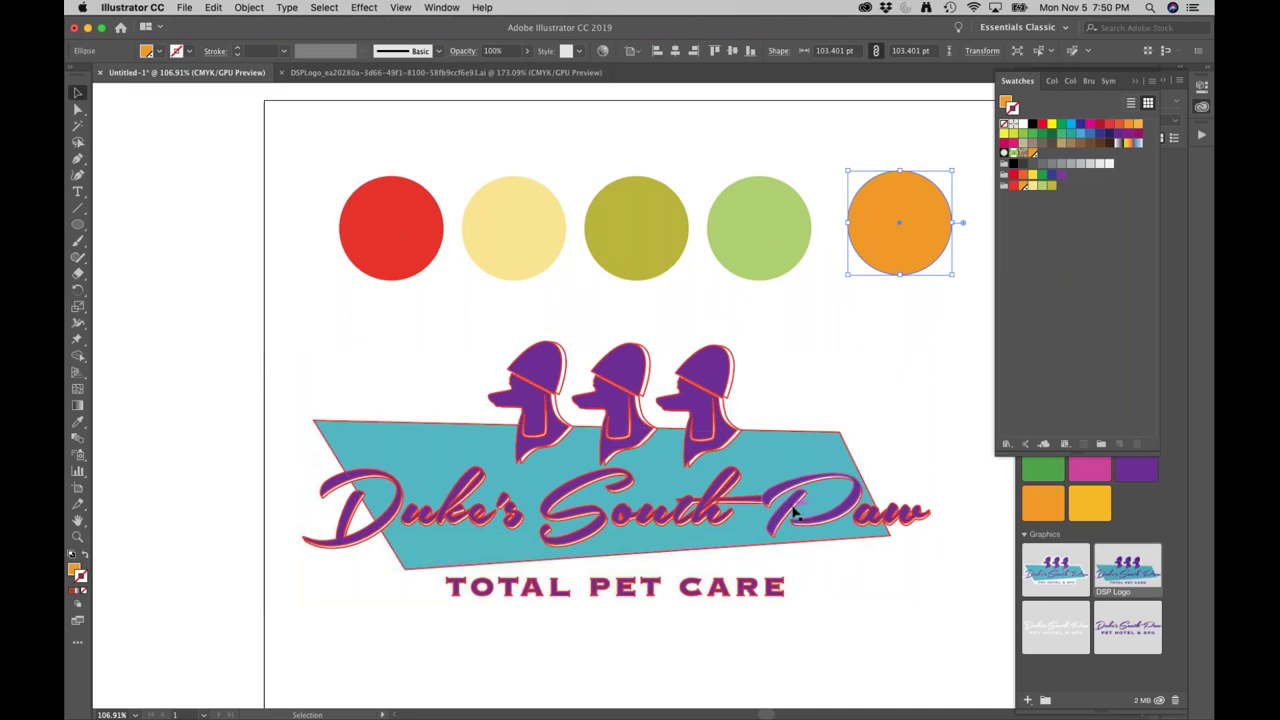
pyautogui.moveTo(899, 222); pyautogui.dragTo(881, 222)
pyautogui.click(797, 471)
pyautogui.click(862, 413)
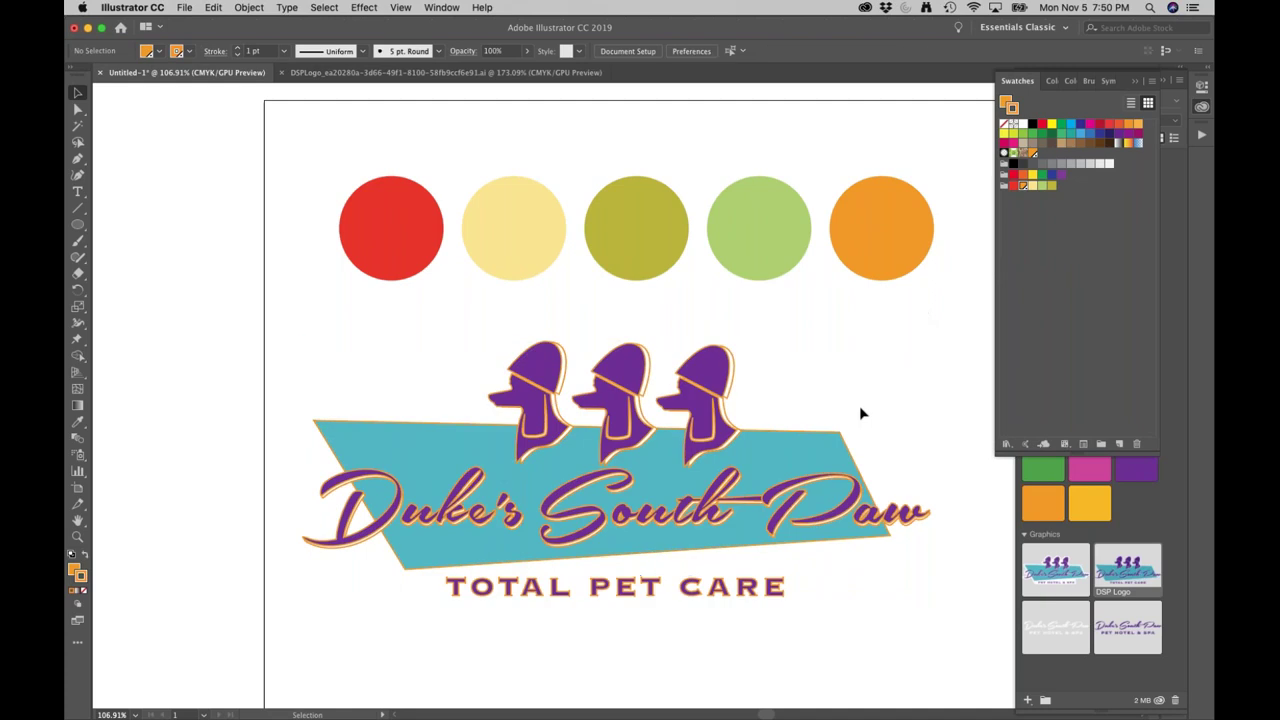
# Step: Select only the logo's turquoise banner, give its stroke the Summertime olive swatch, and swap its fill and stroke colors
pyautogui.click(817, 458)
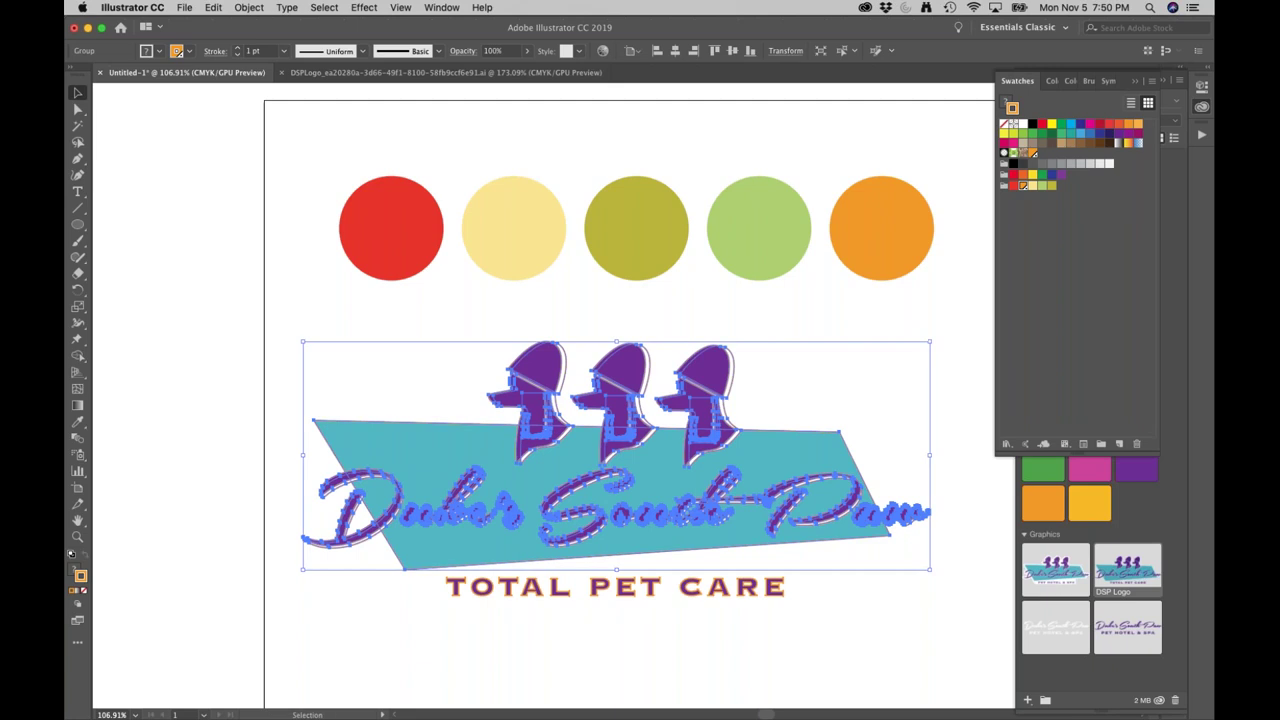
pyautogui.click(296, 371)
pyautogui.press('a')
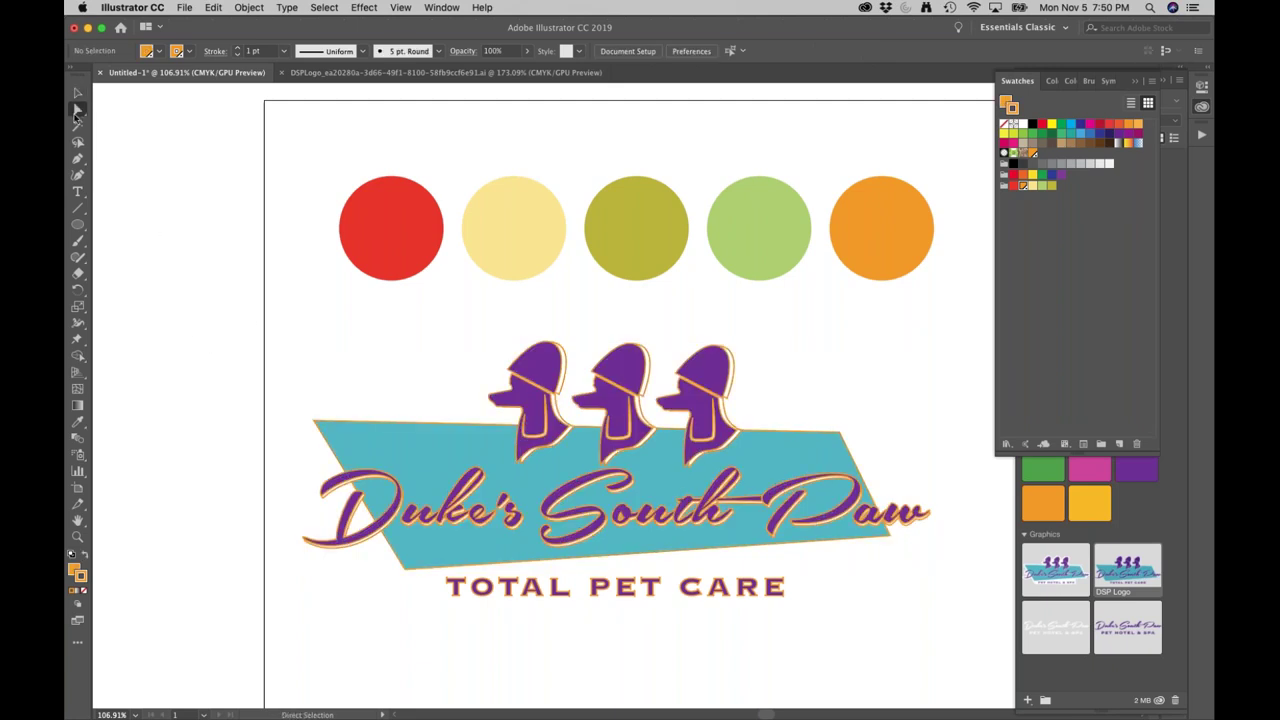
pyautogui.click(431, 476)
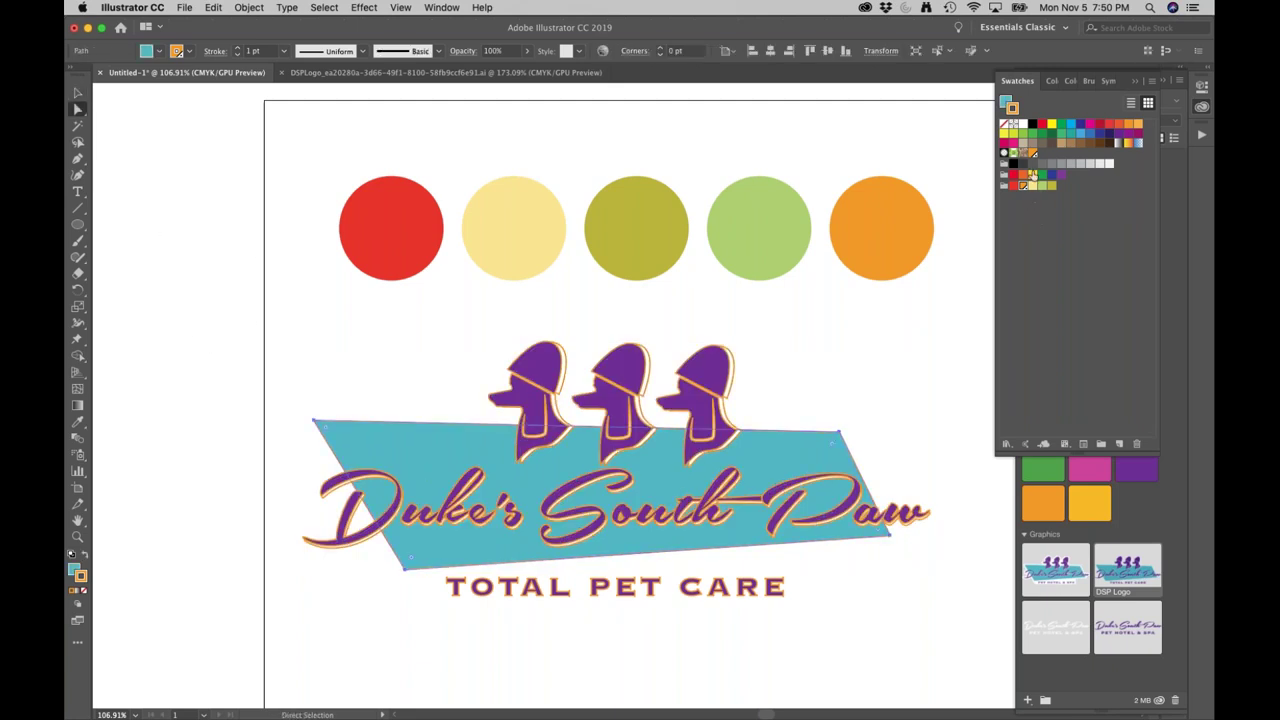
pyautogui.doubleClick(1051, 186)
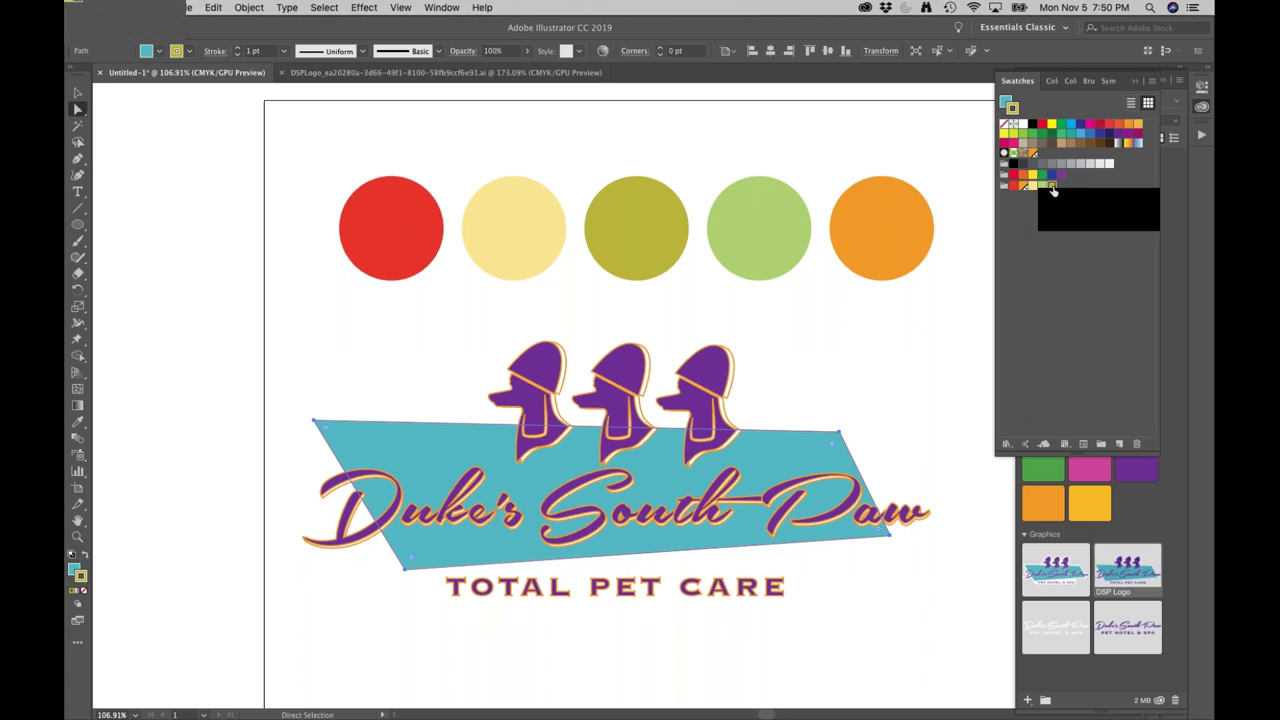
pyautogui.click(727, 476)
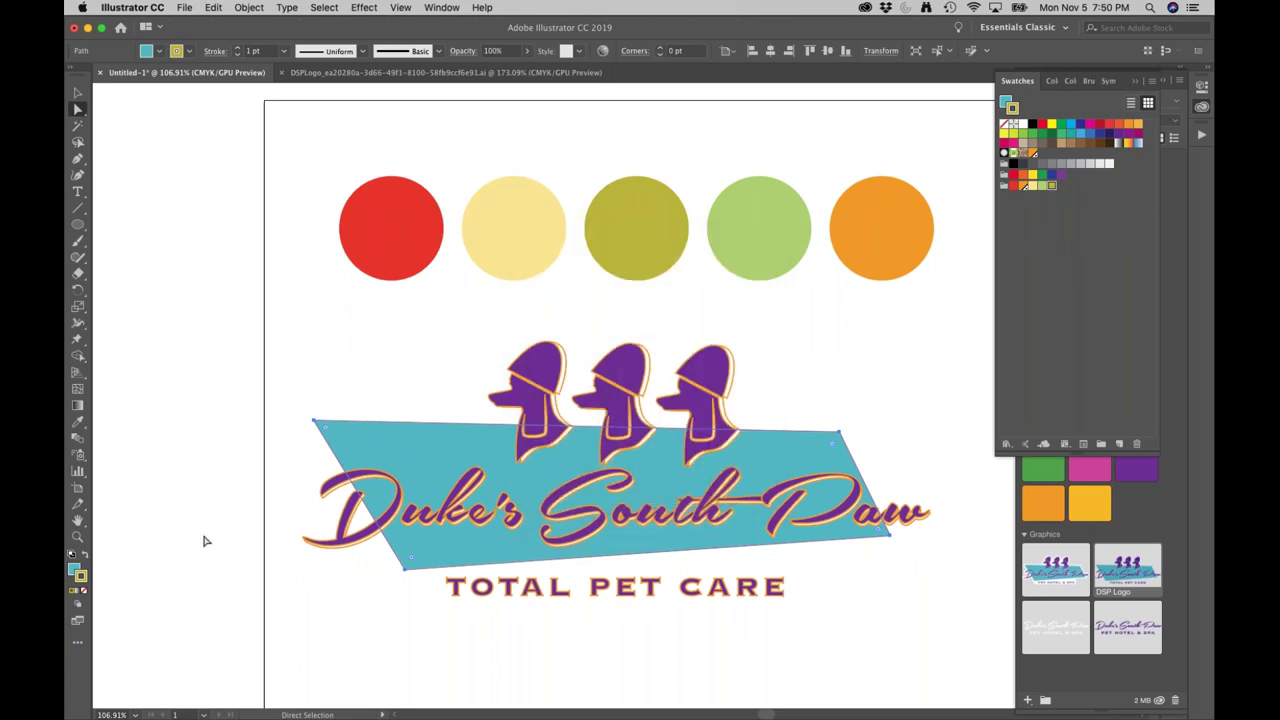
pyautogui.click(86, 554)
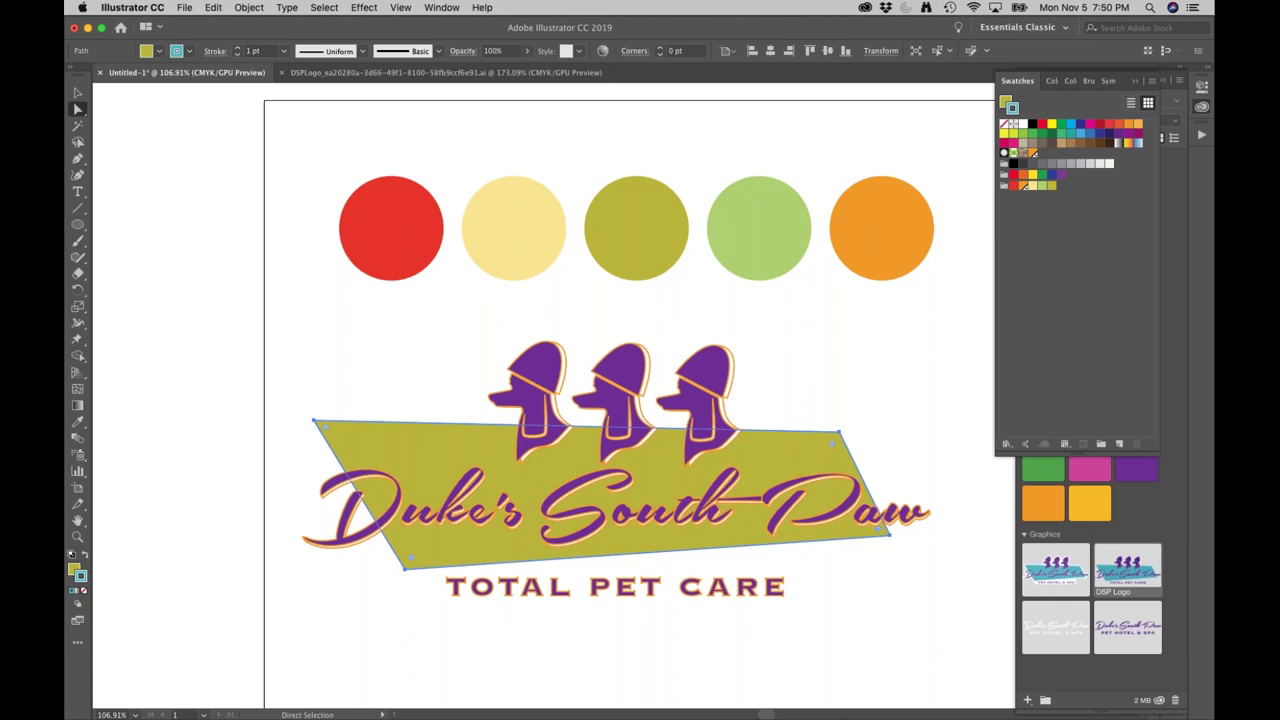
pyautogui.click(383, 628)
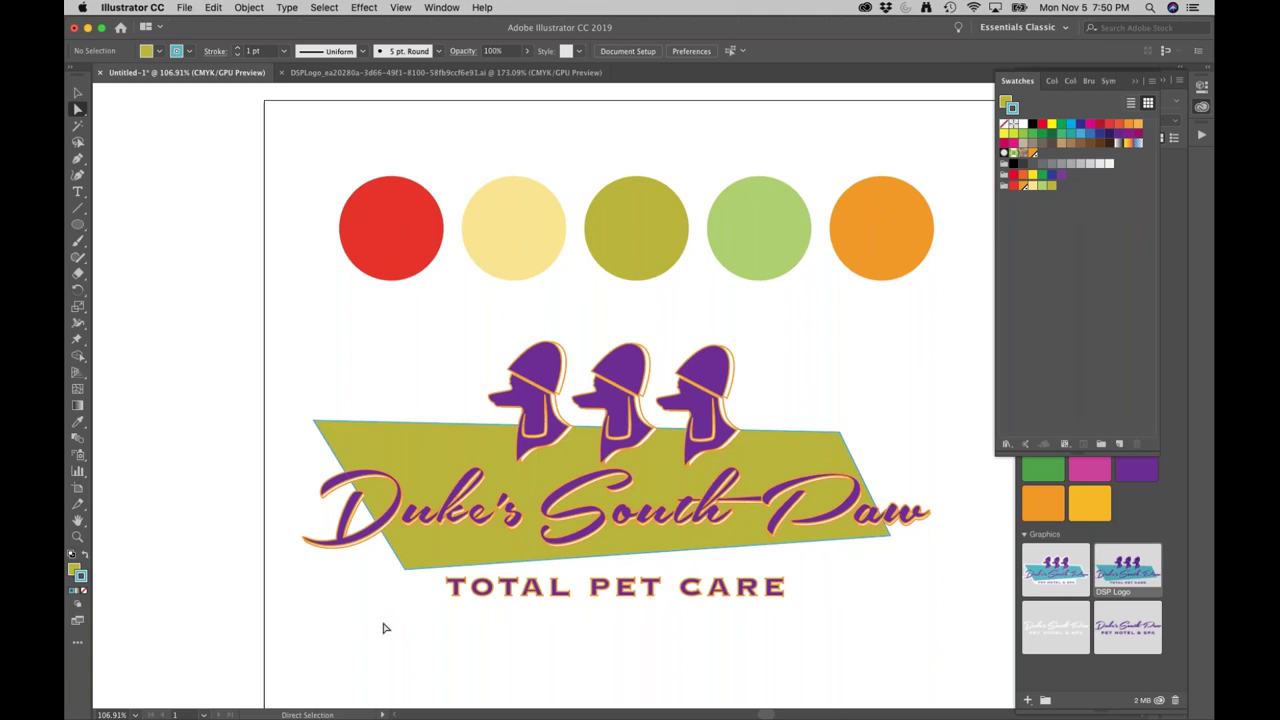
# Step: Select everything with the same purple fill as the logo's letter D and recolor it by sampling the red circle
pyautogui.click(364, 537)
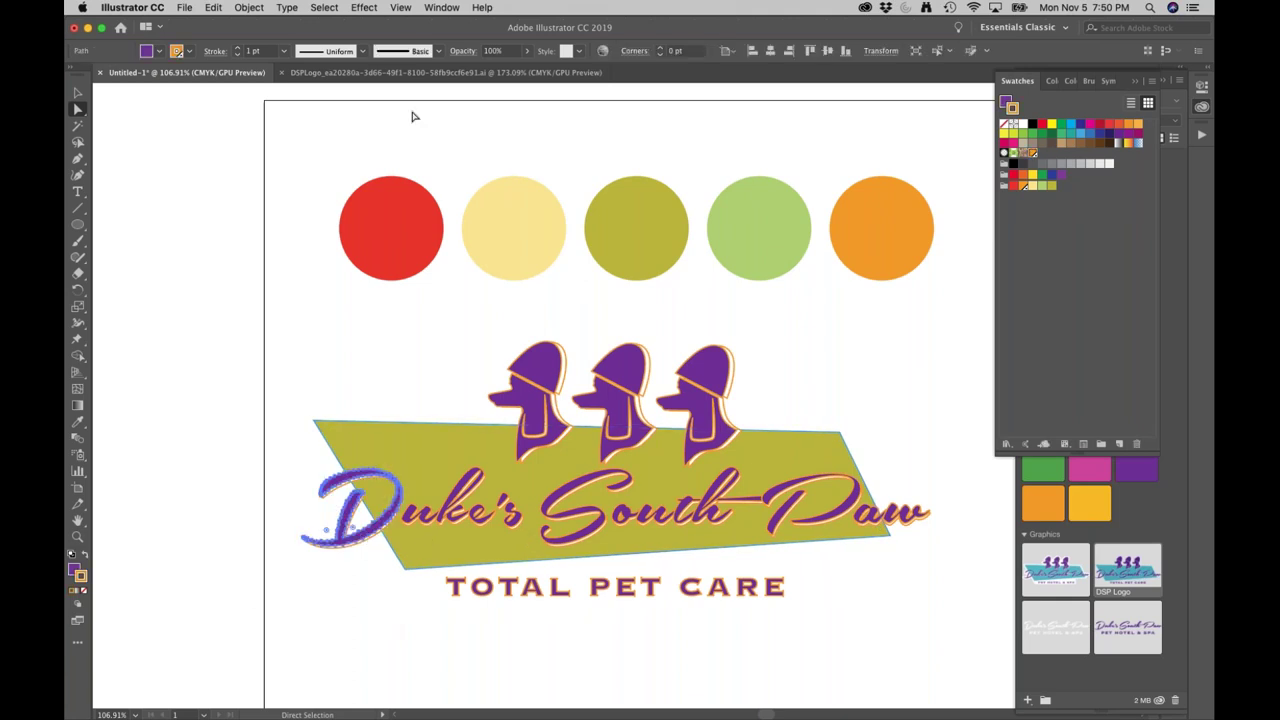
pyautogui.click(250, 7)
pyautogui.moveTo(324, 7)
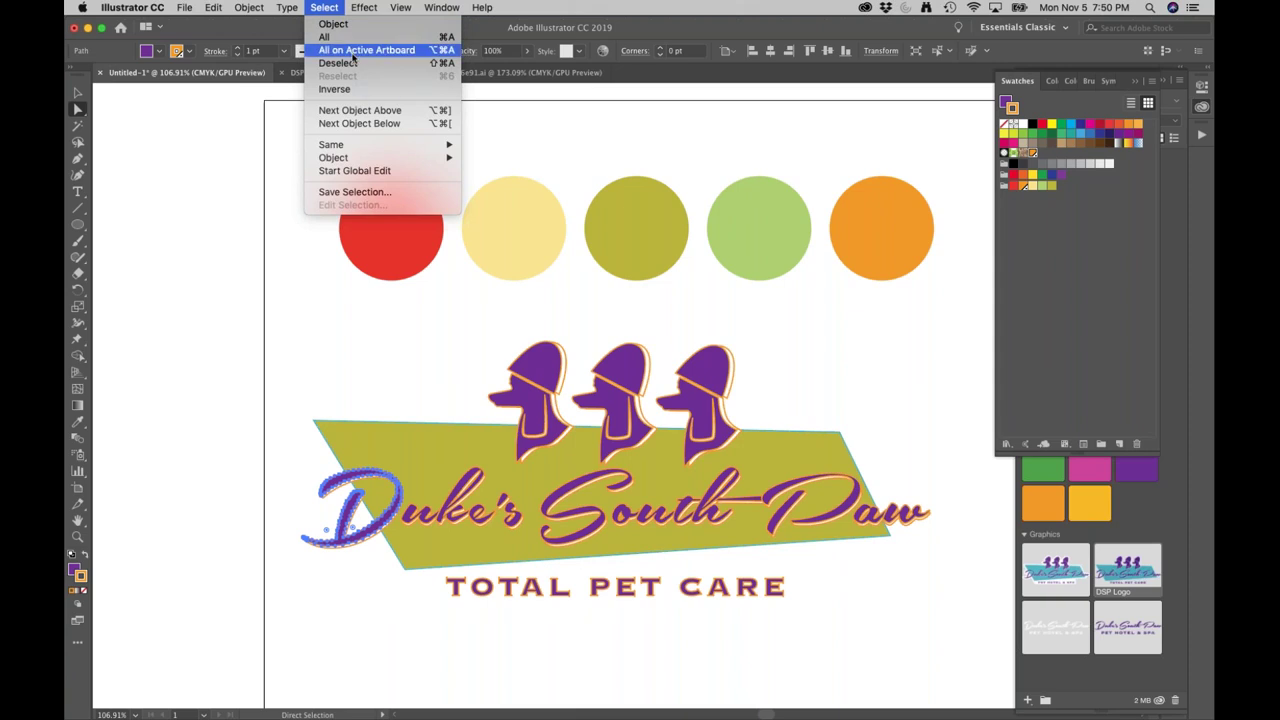
pyautogui.moveTo(360, 146)
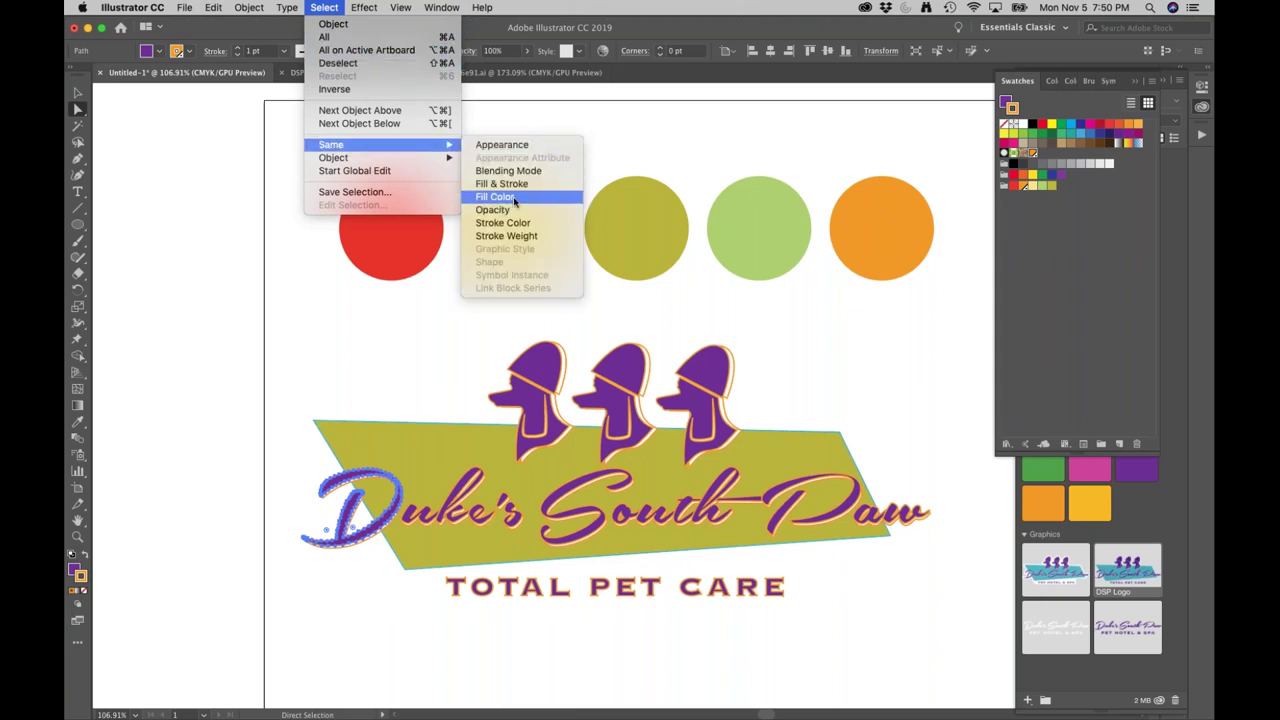
pyautogui.click(497, 197)
pyautogui.press('i')
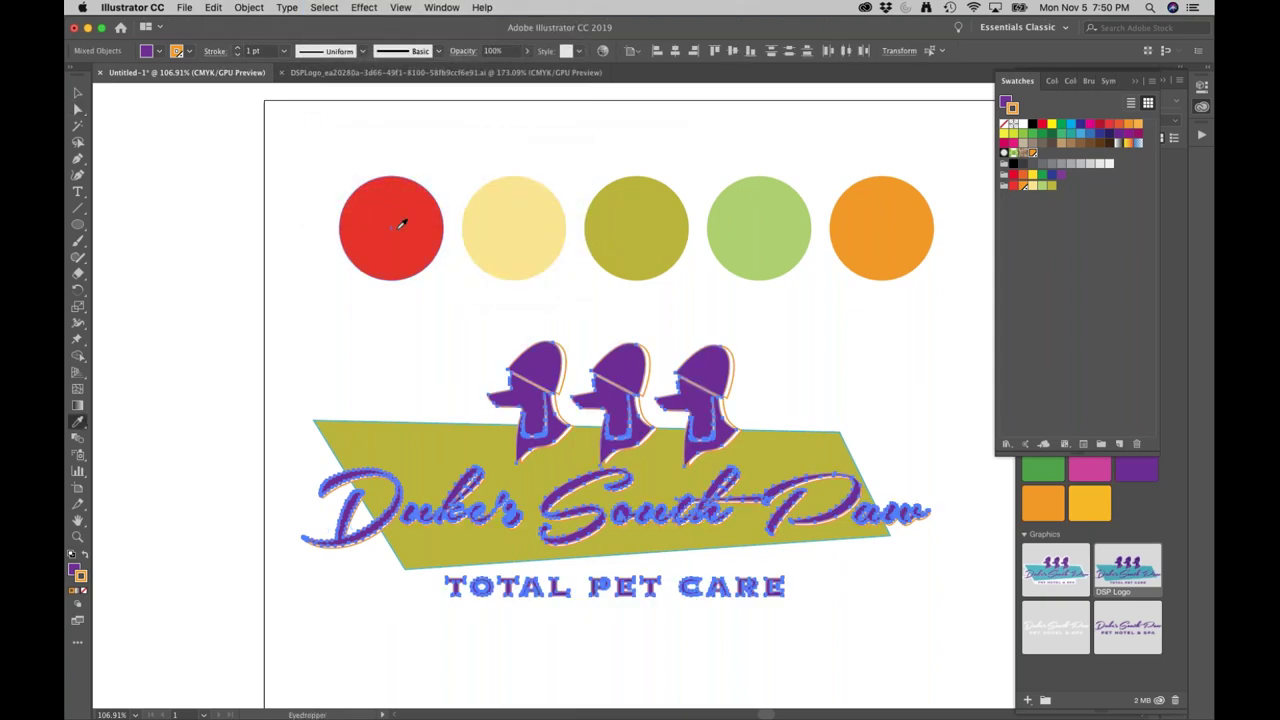
pyautogui.click(400, 224)
pyautogui.press('v')
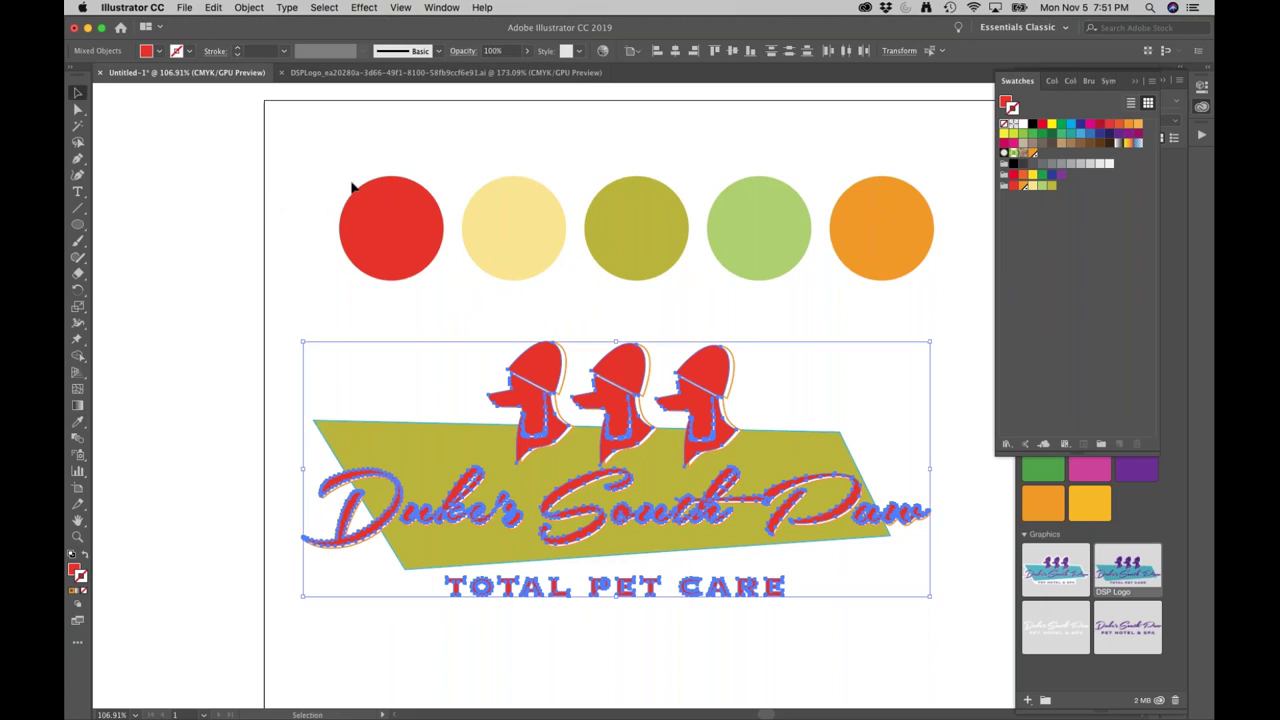
pyautogui.click(313, 201)
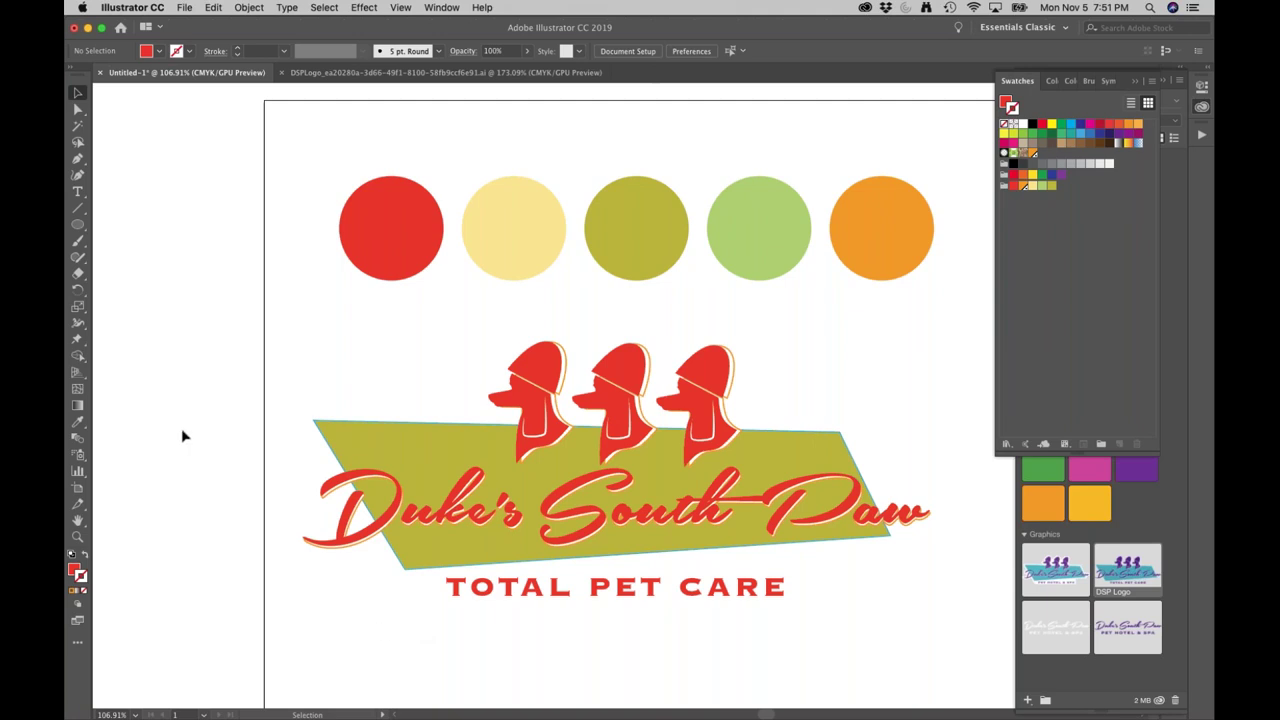
# Step: Try recoloring the five circles with the Brights color group in Recolor Artwork
pyautogui.moveTo(324, 153); pyautogui.dragTo(951, 267)
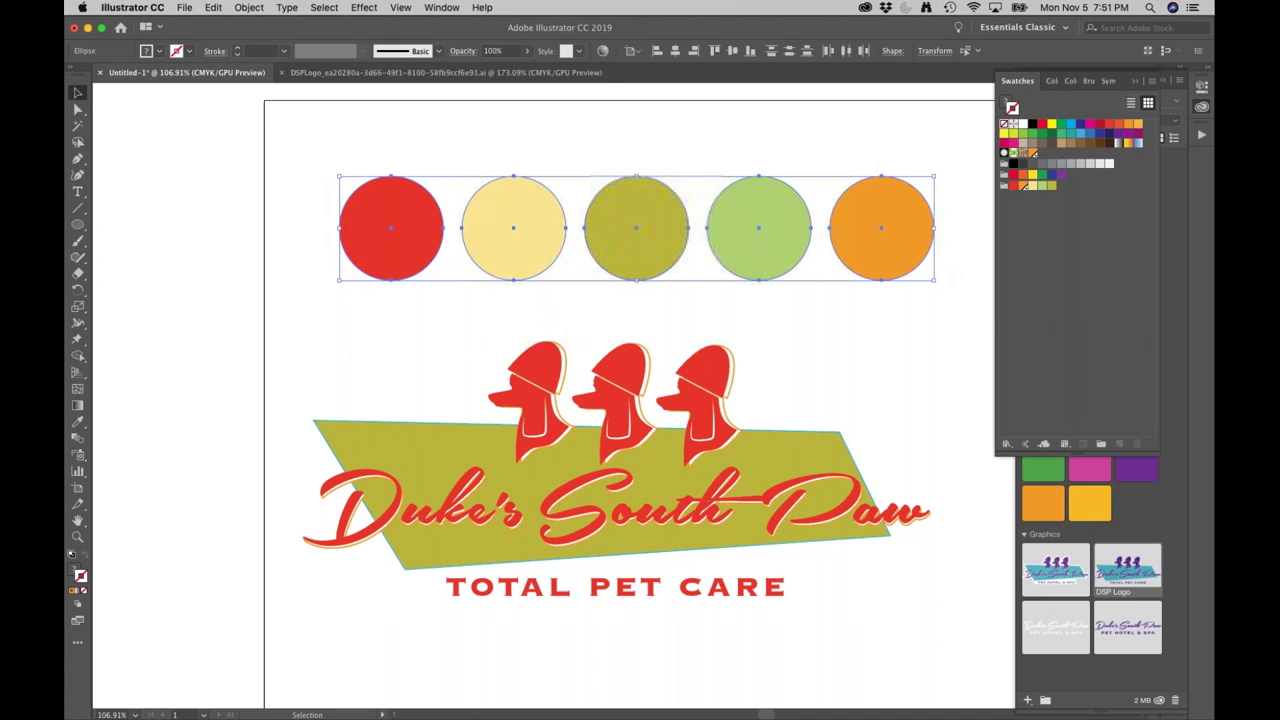
pyautogui.click(604, 53)
pyautogui.moveTo(582, 306); pyautogui.dragTo(346, 153)
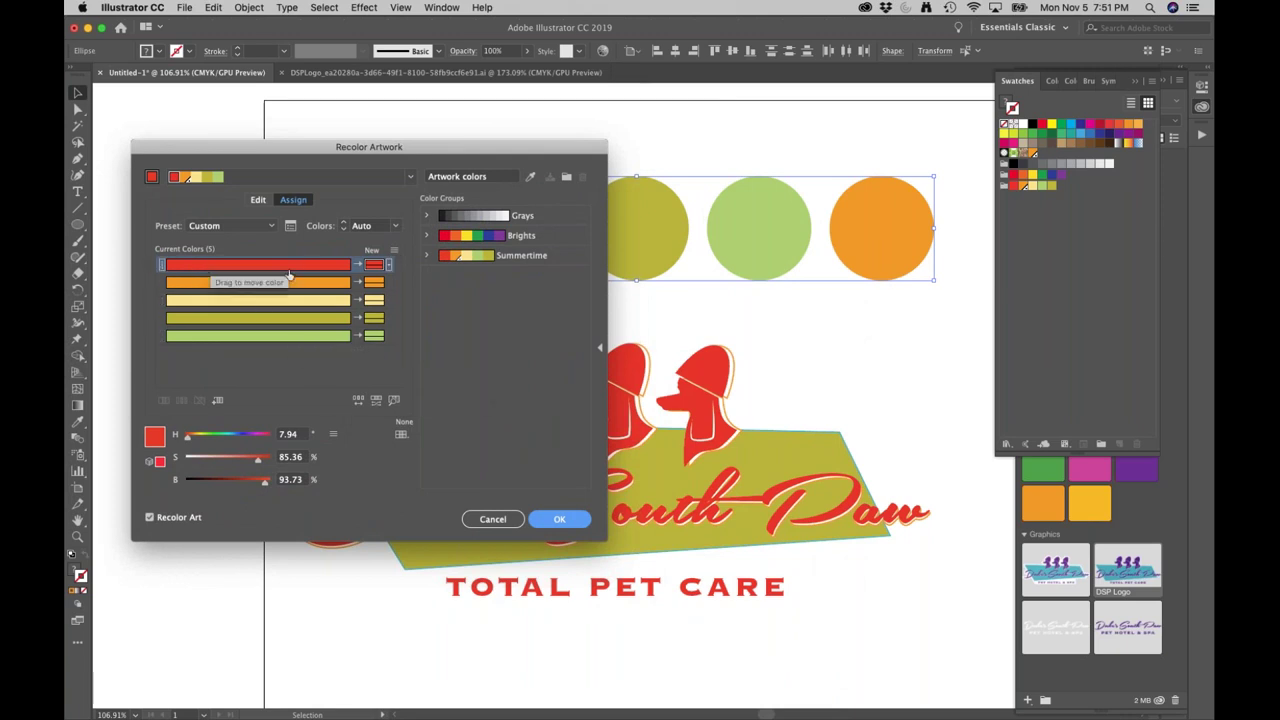
pyautogui.click(378, 266)
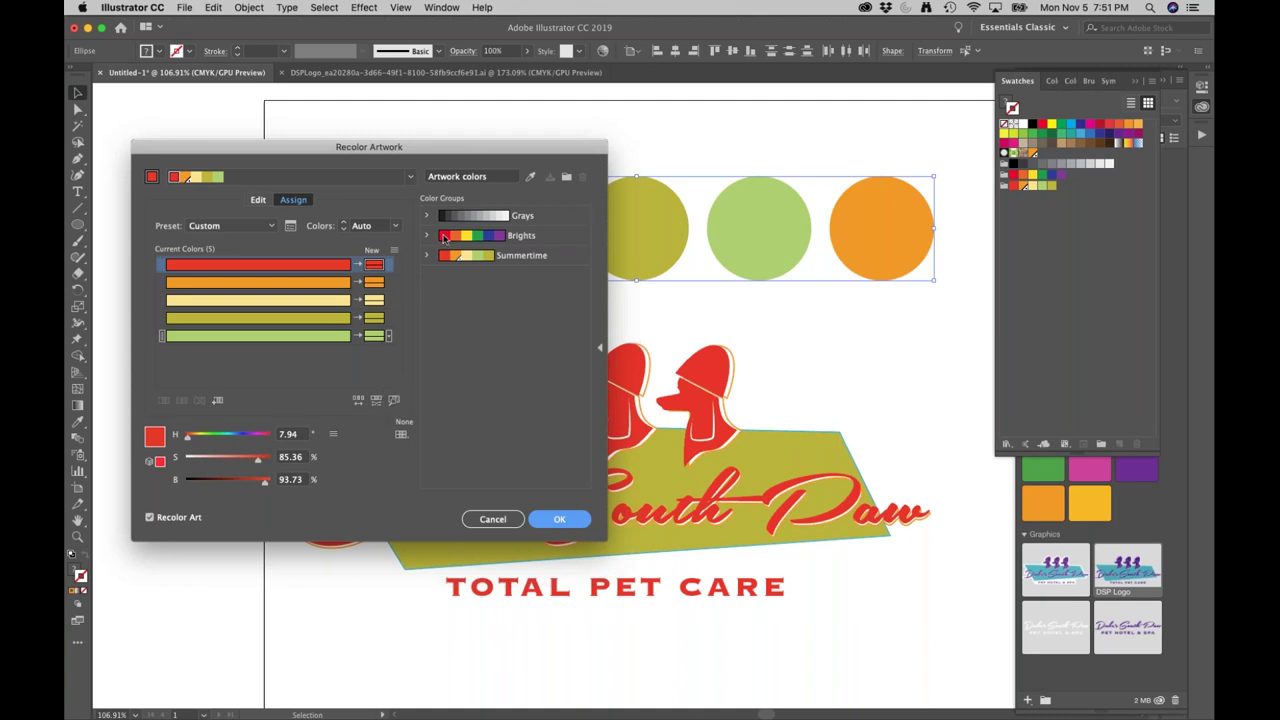
pyautogui.click(444, 237)
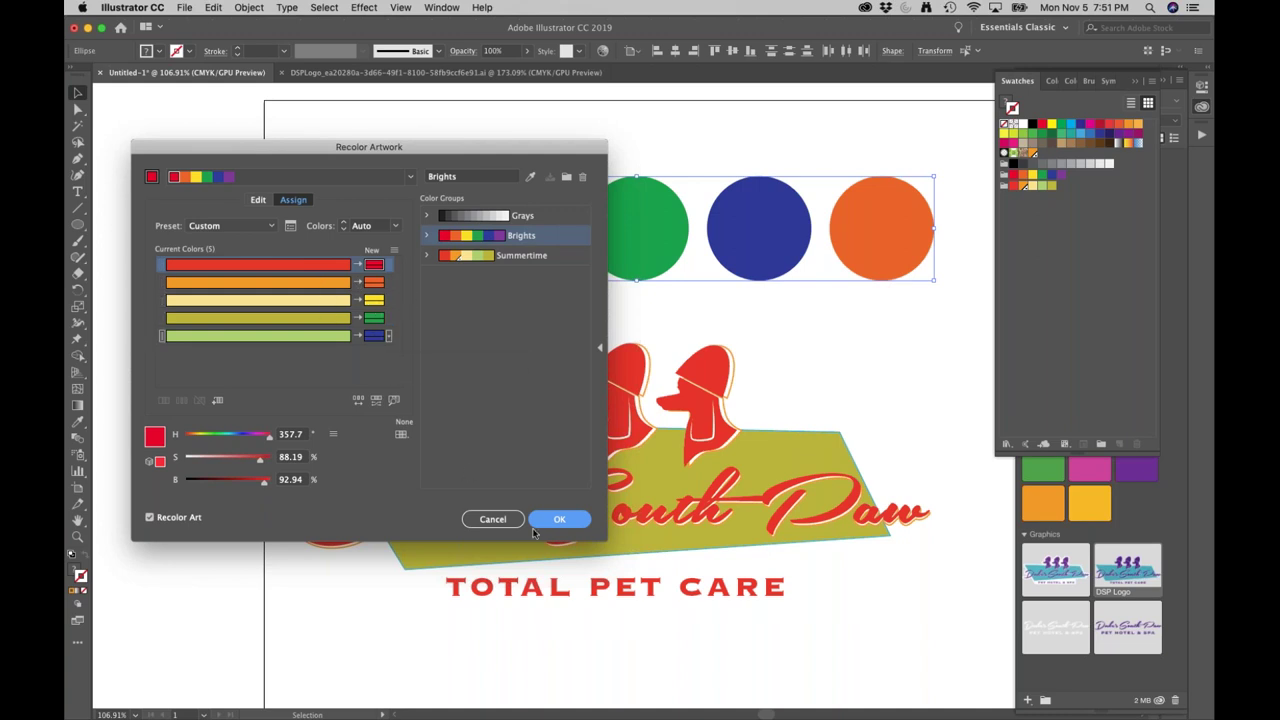
pyautogui.click(500, 526)
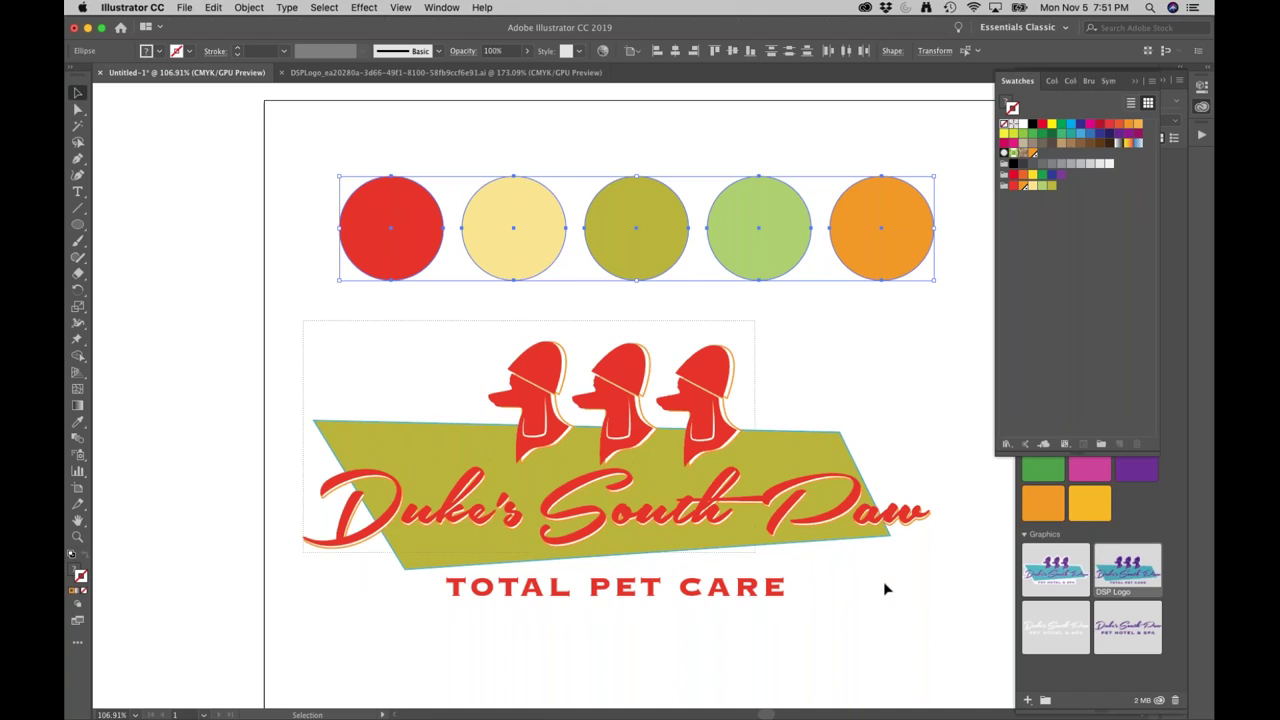
# Step: Open Recolor Artwork for the whole logo and assign the Summertime color group to its colors
pyautogui.click(940, 546)
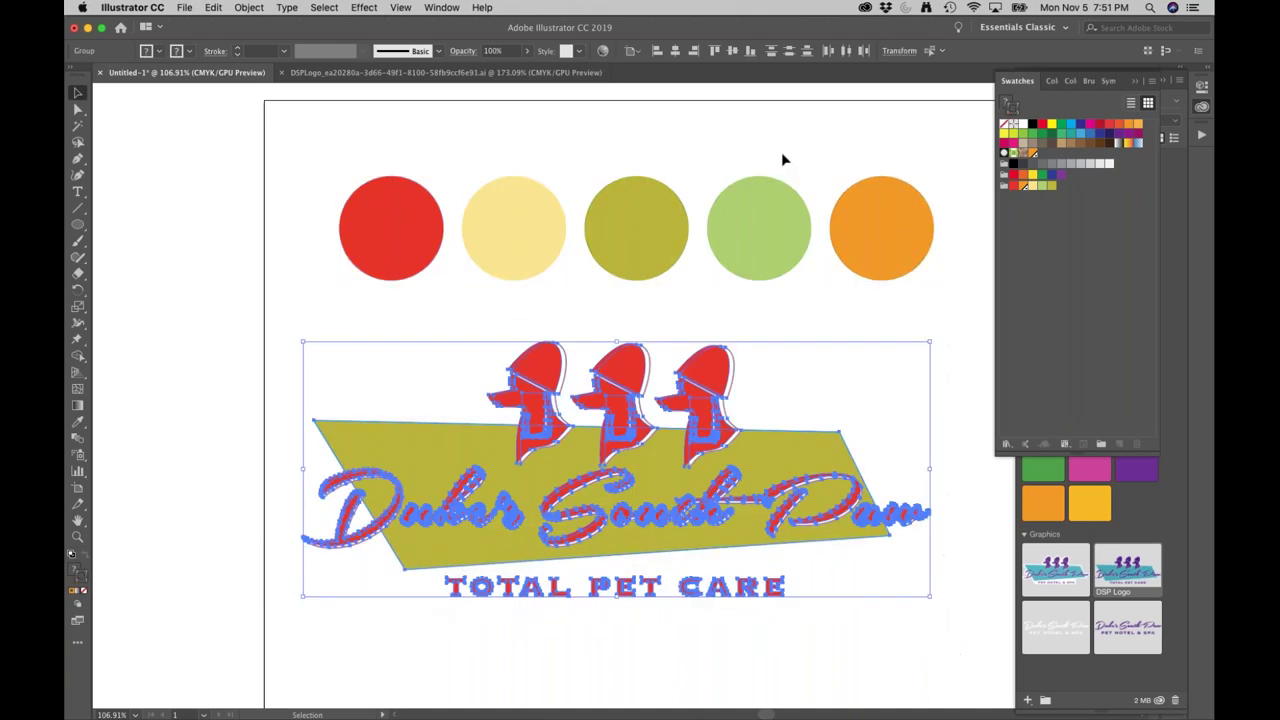
pyautogui.click(603, 51)
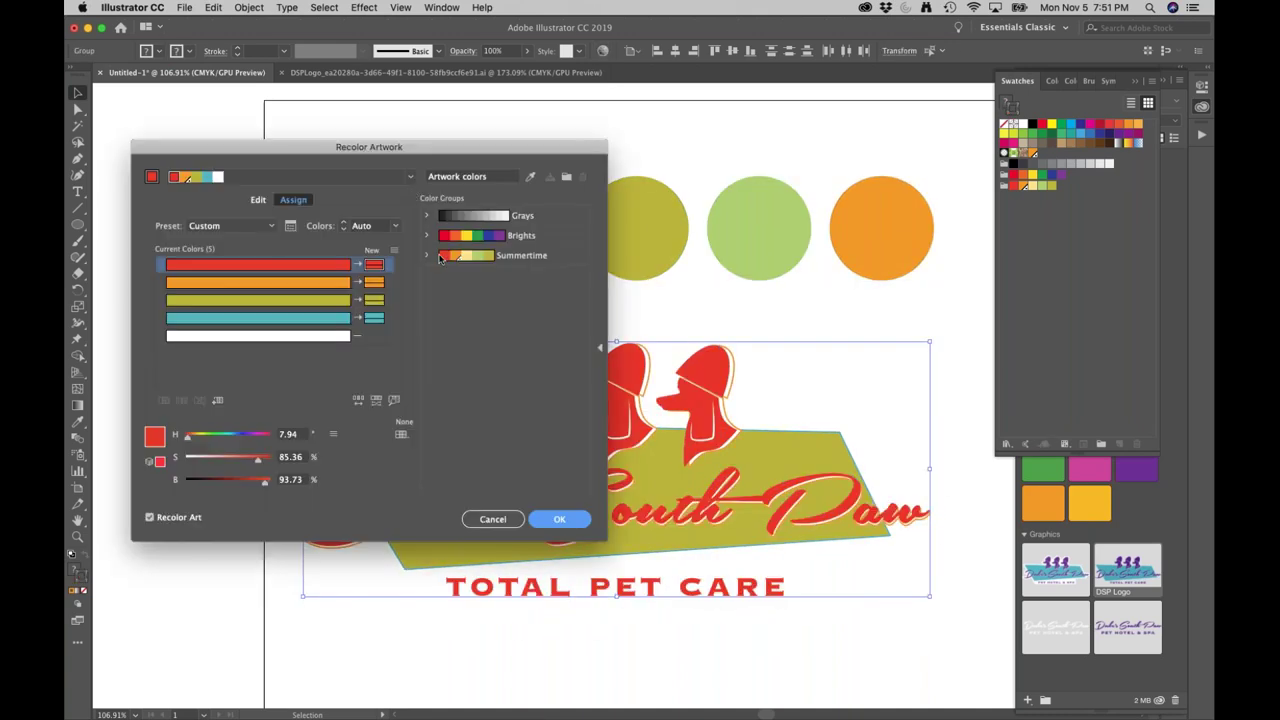
pyautogui.click(454, 257)
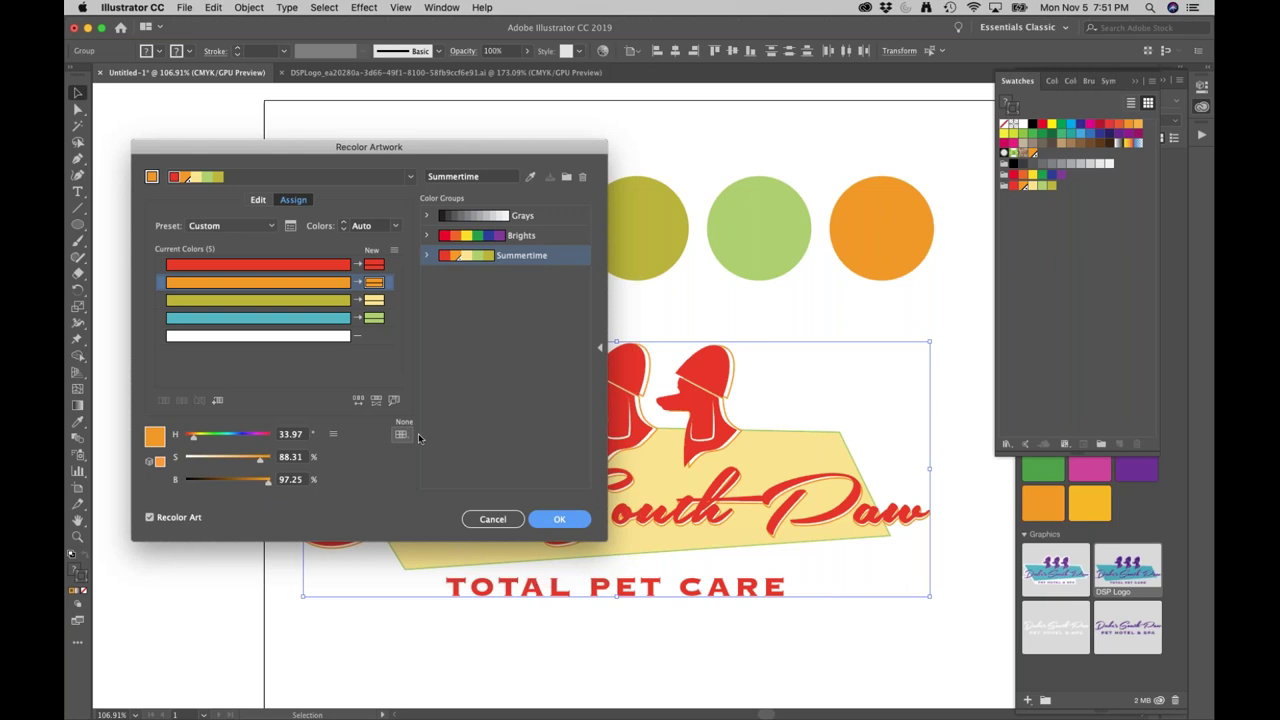
# Step: Change the color reduction options so that the logo's white is also recolored
pyautogui.click(290, 226)
pyautogui.click(153, 230)
pyautogui.click(153, 245)
pyautogui.click(248, 293)
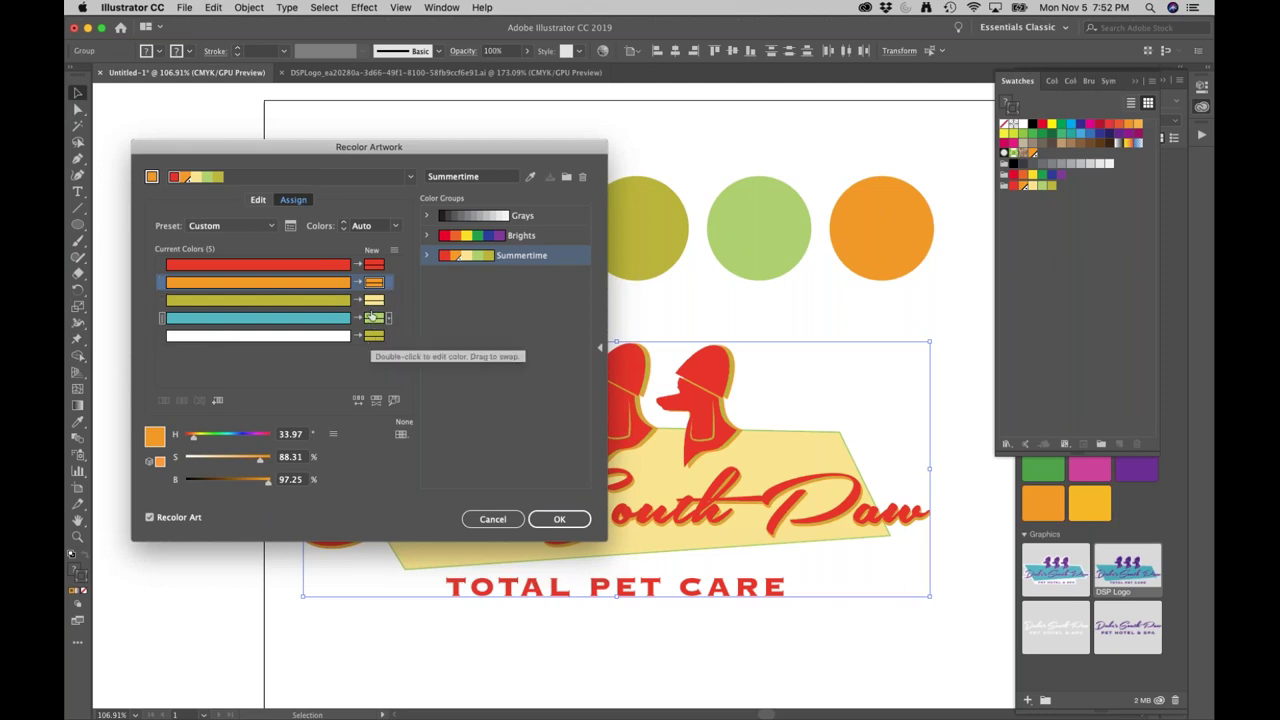
# Step: Swap the new colors assigned to olive and white so cream replaces white, and apply, saving the changes to the Summertime group
pyautogui.moveTo(373, 300); pyautogui.dragTo(374, 336)
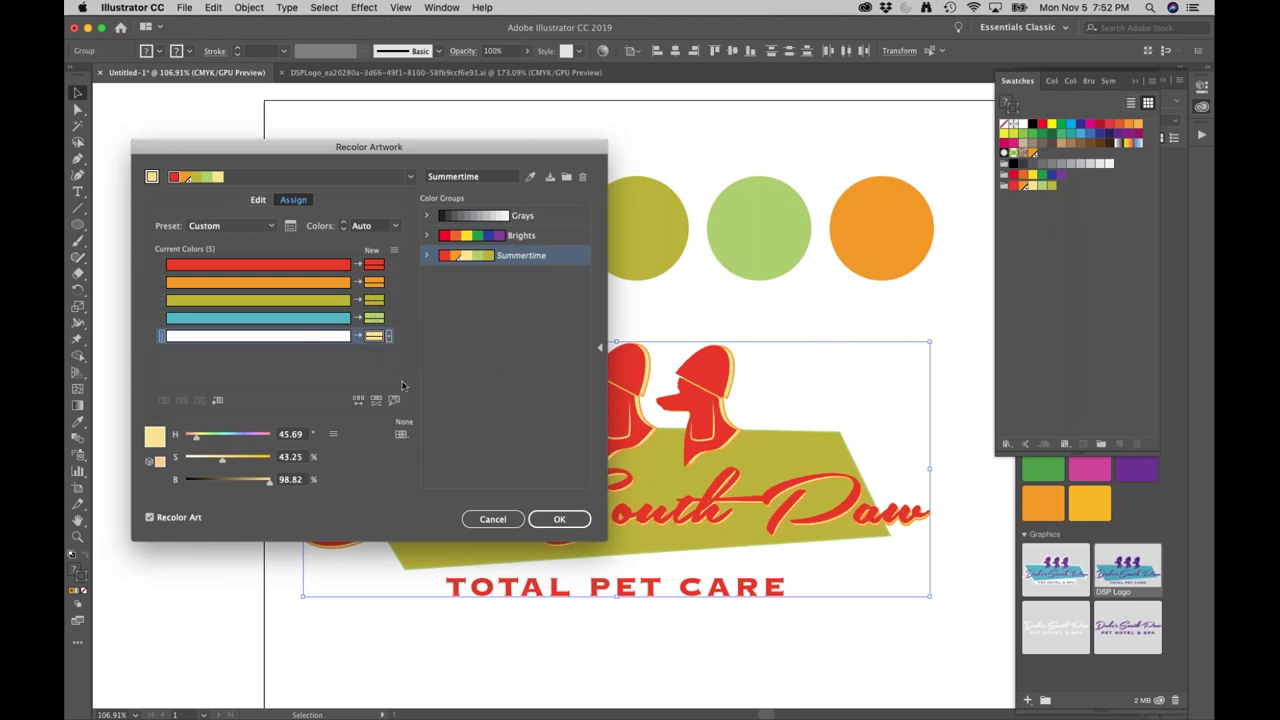
pyautogui.click(571, 520)
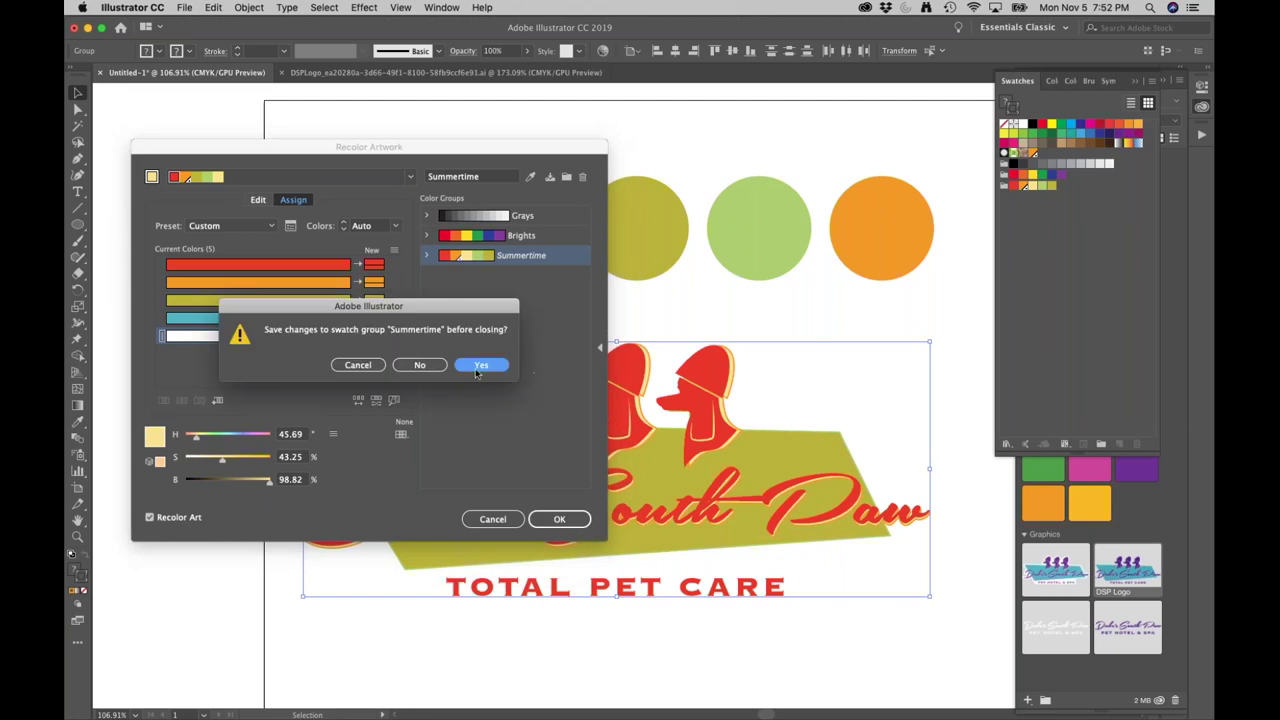
pyautogui.press('Return')
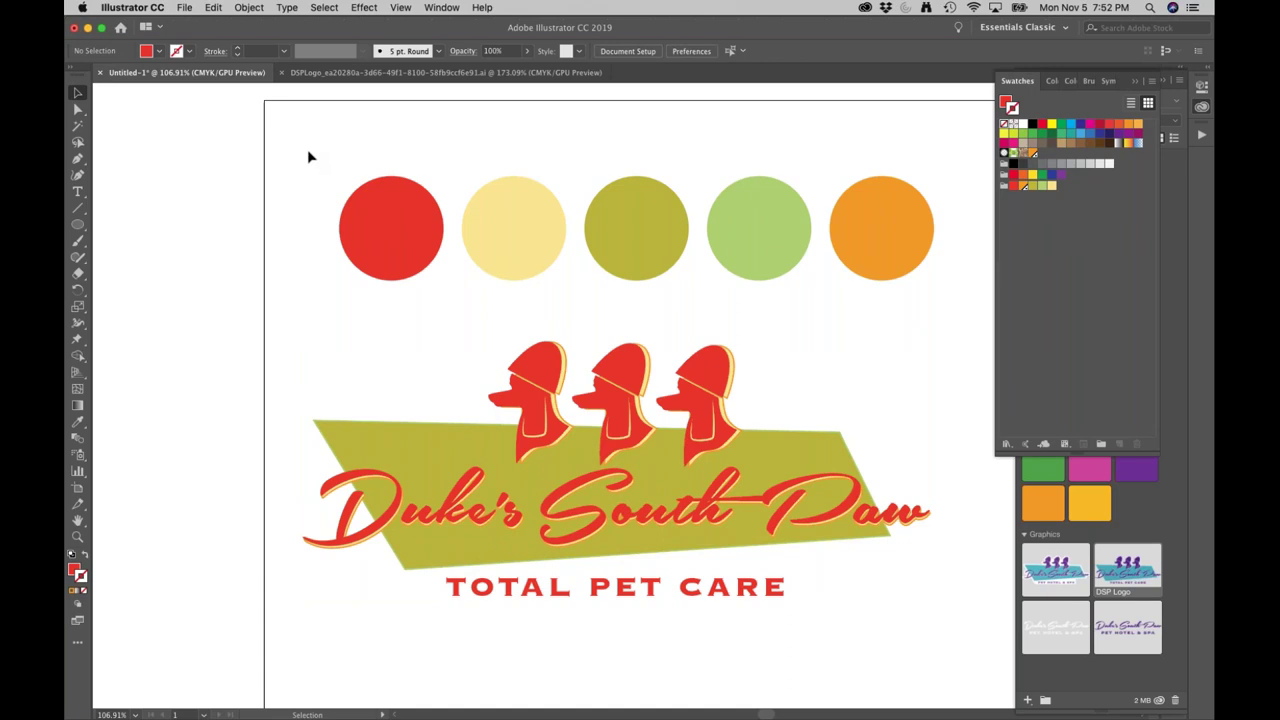
pyautogui.moveTo(306, 152); pyautogui.dragTo(928, 312)
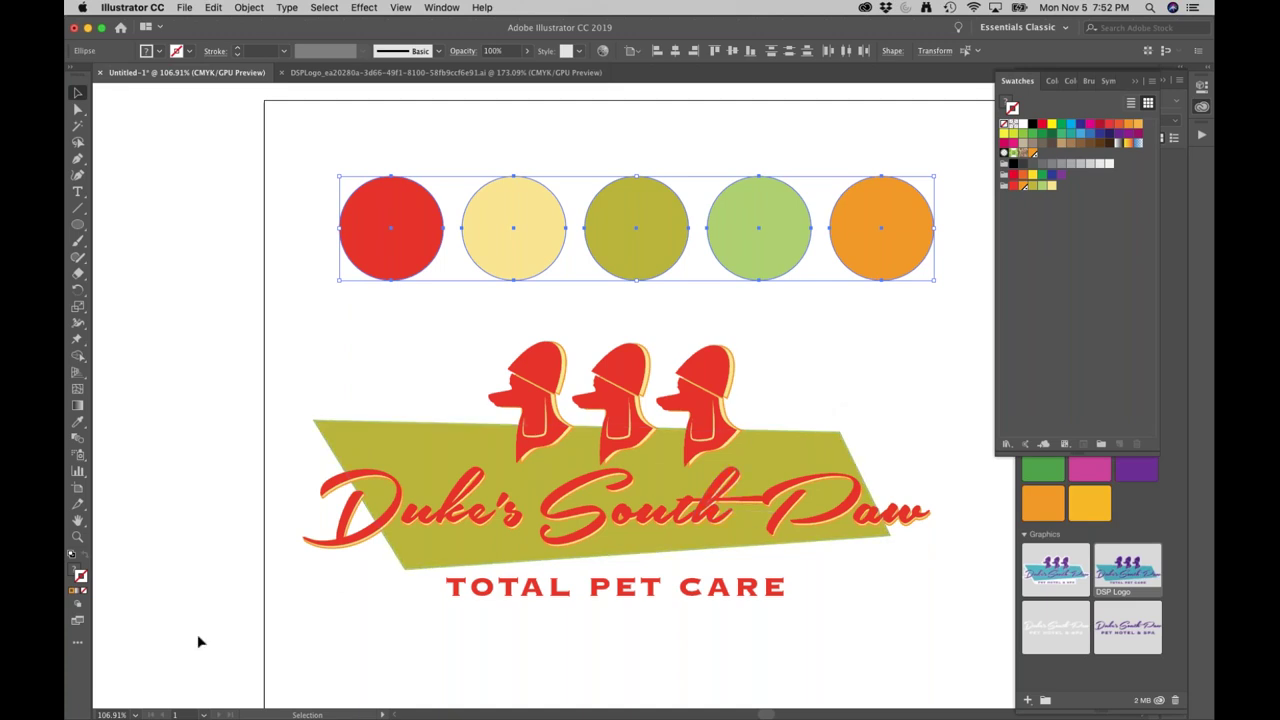
pyautogui.click(248, 646)
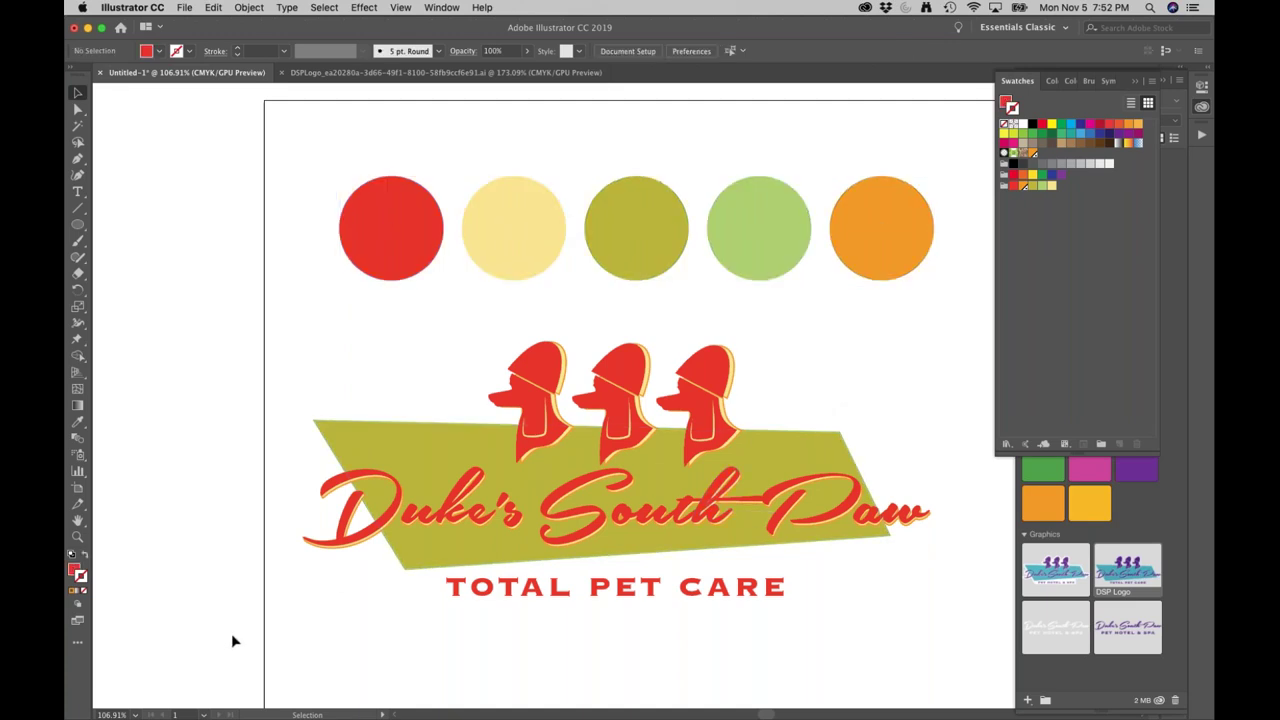